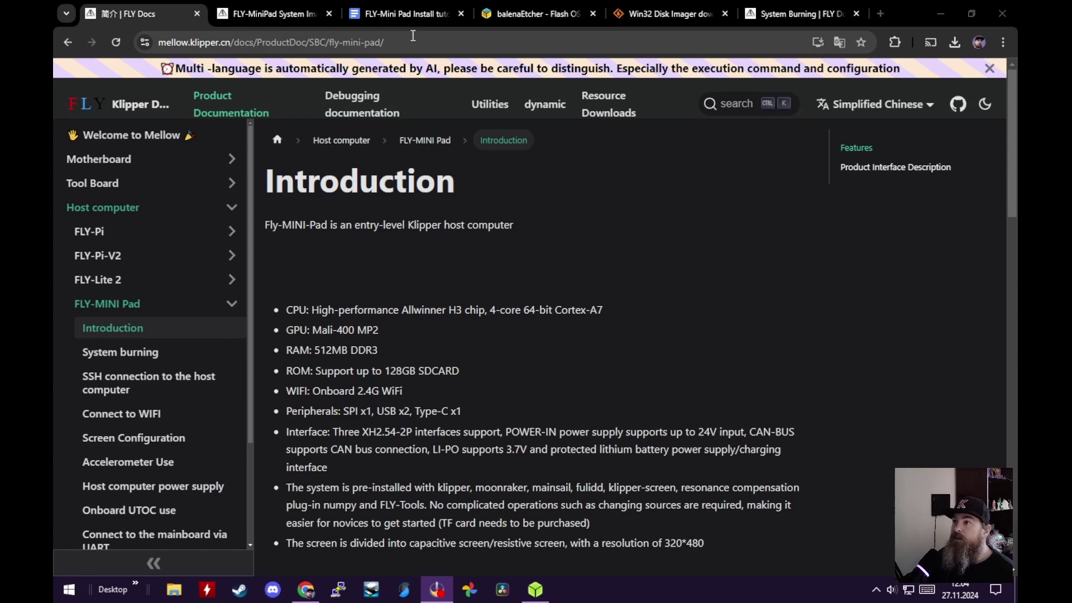
Browse the System Burning, Win32 Disk Imager, balenaEtcher and FLY-Mini Pad install tutorial pages.
mouse_move(539, 17)
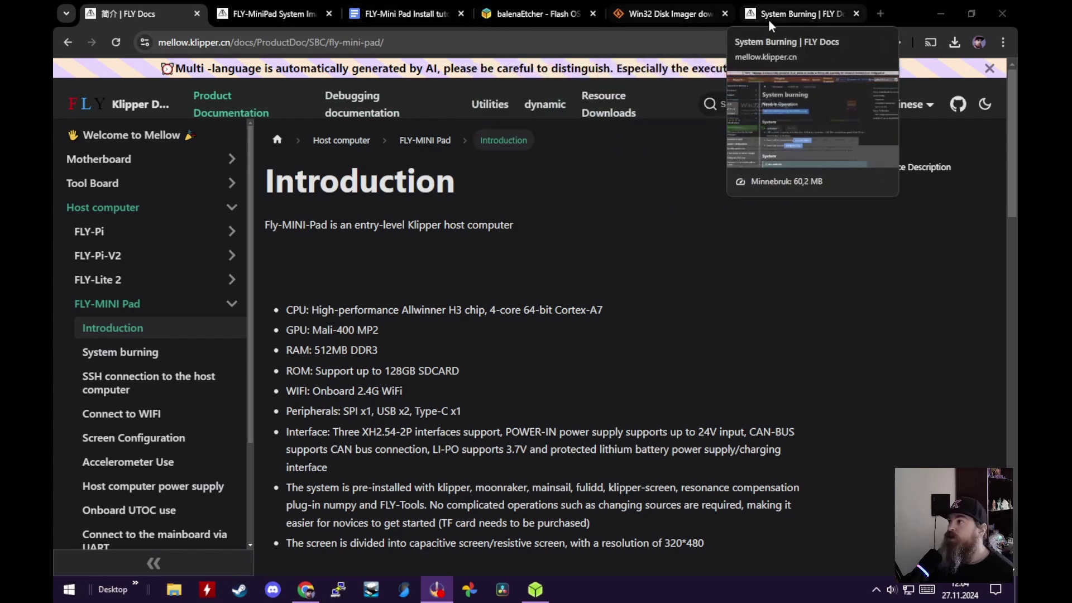
left_click(796, 13)
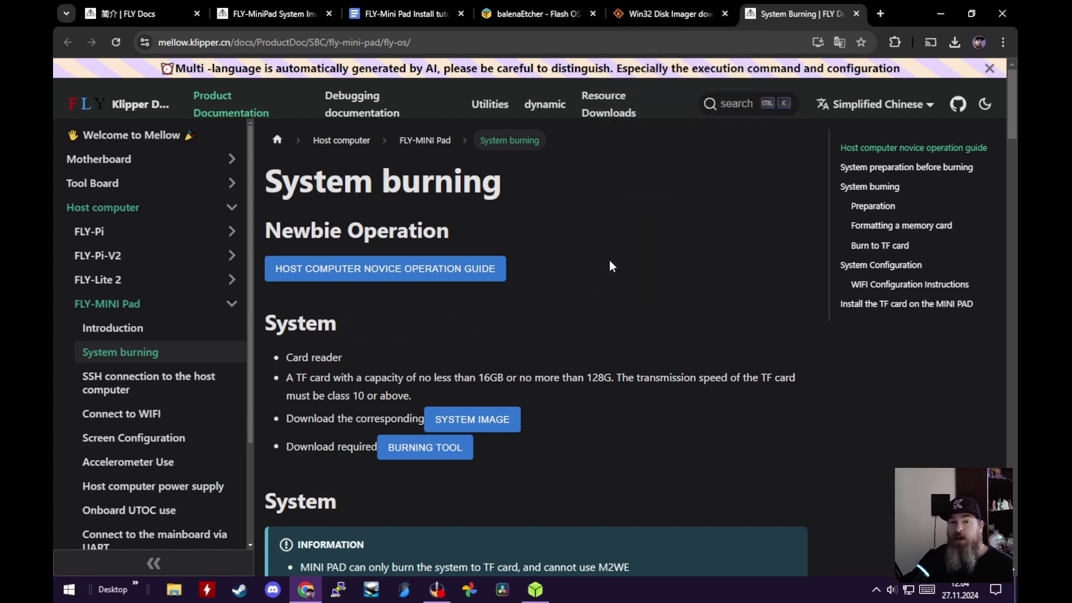
left_click(641, 23)
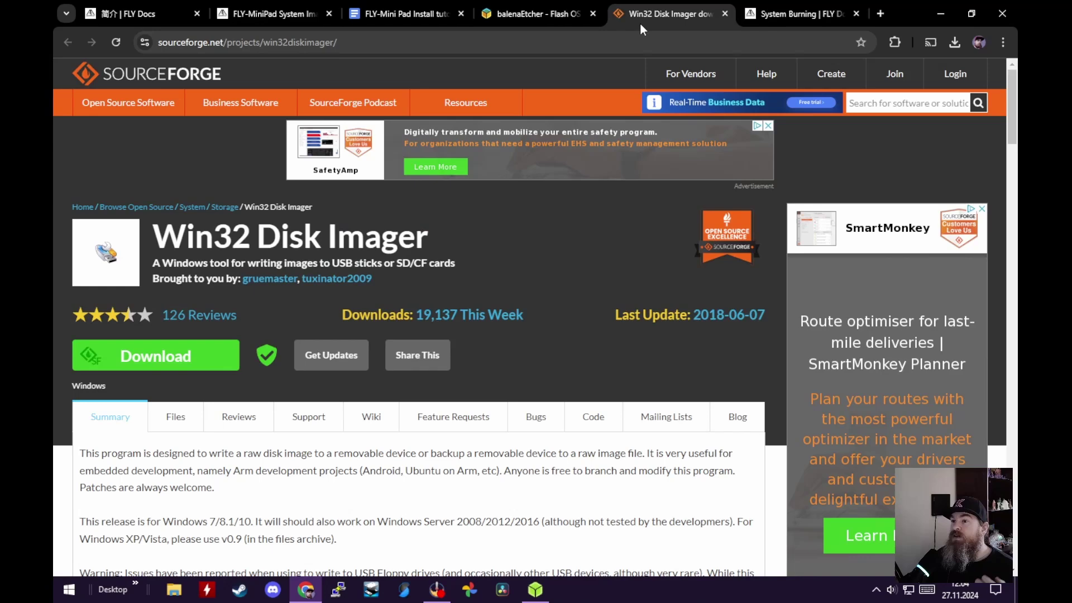
left_click(526, 15)
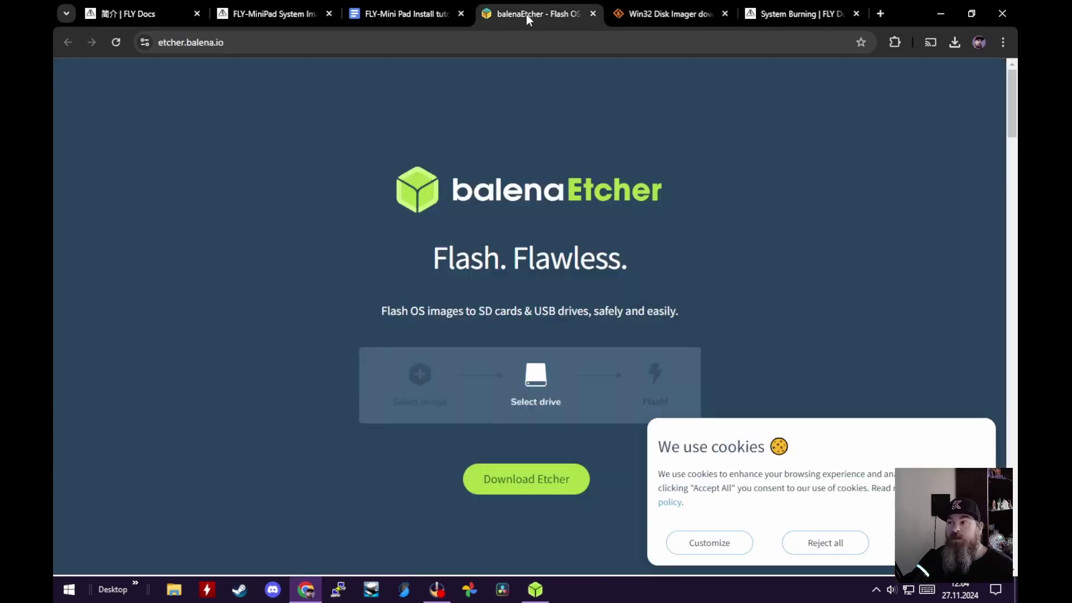
left_click(397, 15)
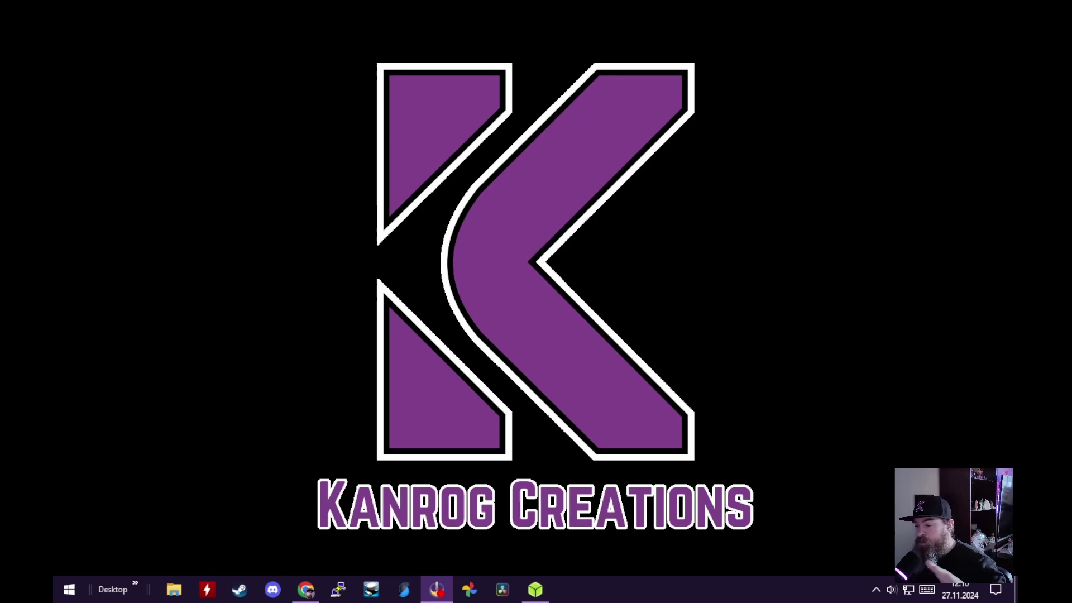
In balenaEtcher, select FlyOS_h3_3.3.4_fix_20241107.img.xz as the image to flash.
left_click(535, 589)
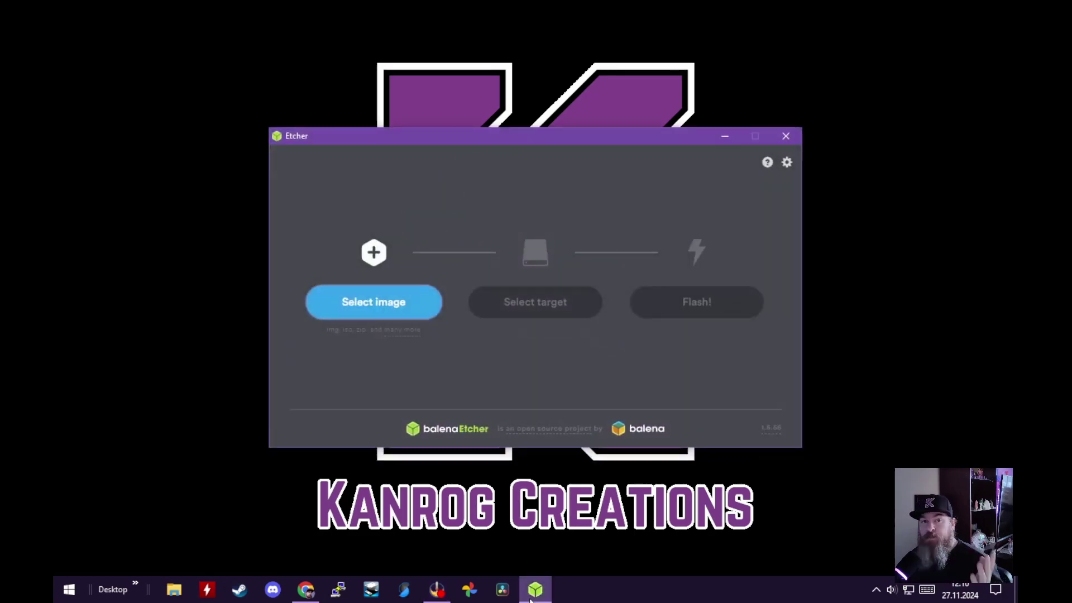
left_click(377, 298)
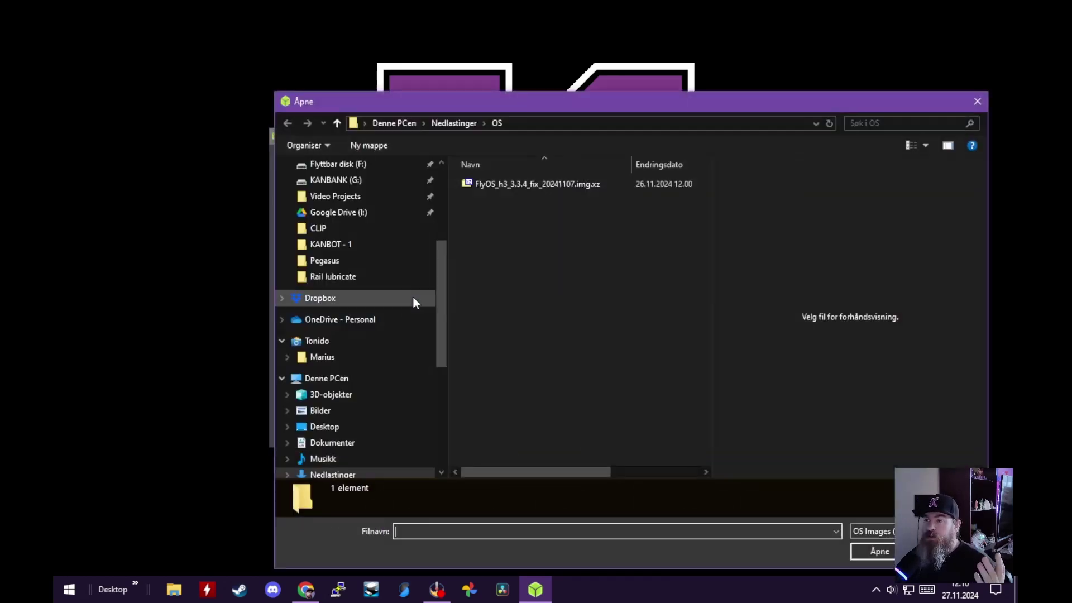
left_click(505, 183)
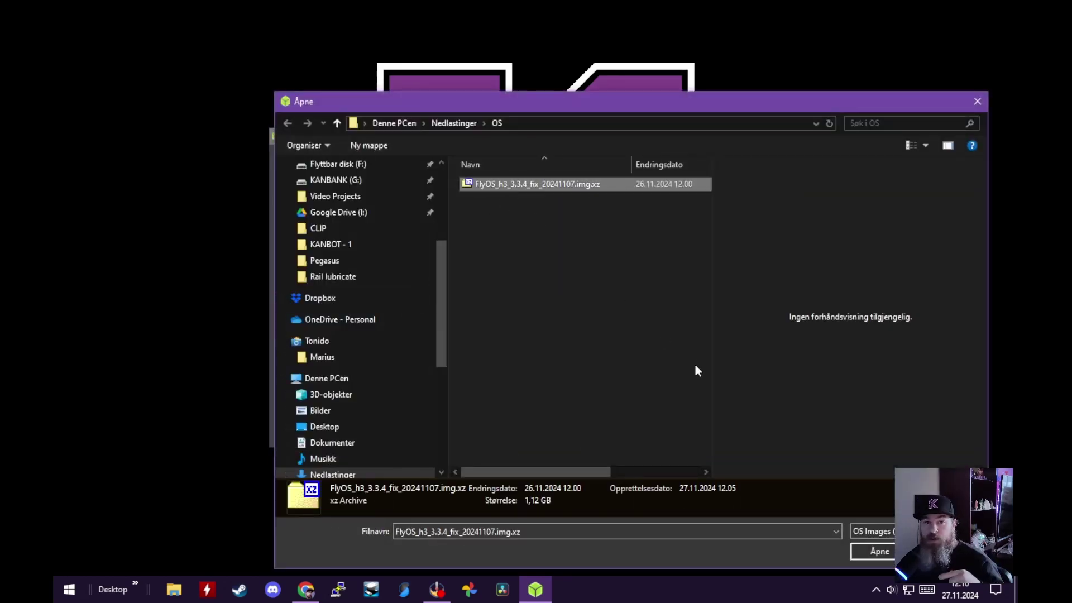
left_click(880, 551)
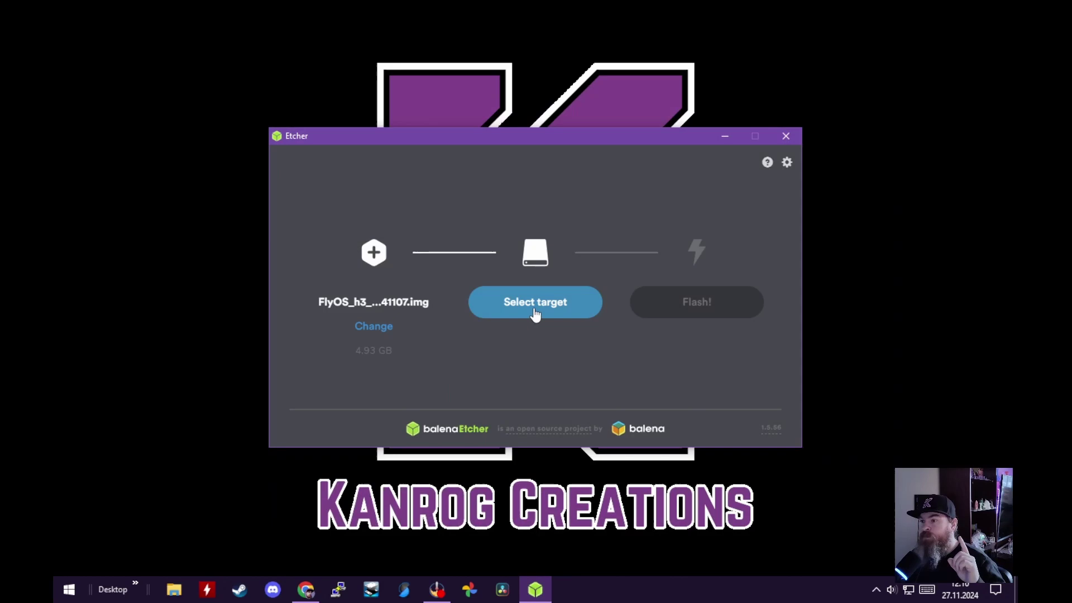
Choose the 15.59 GB Generic USB storage device as the flash target.
left_click(535, 311)
left_click(517, 310)
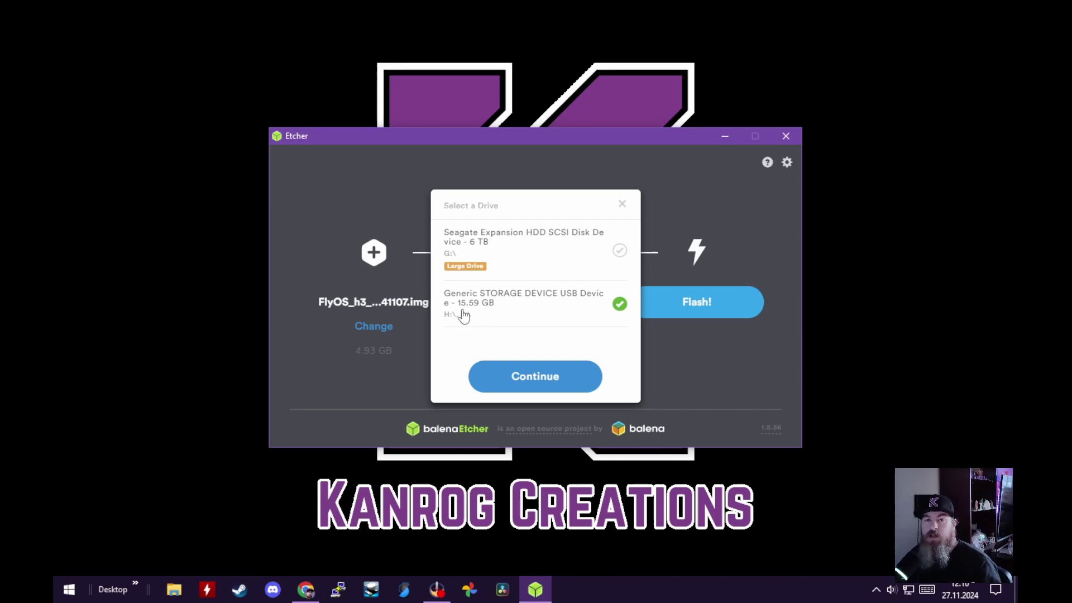
left_click(532, 386)
Flash the FlyOS image to the card, then cancel Windows' prompt to format drive J:.
left_click(690, 308)
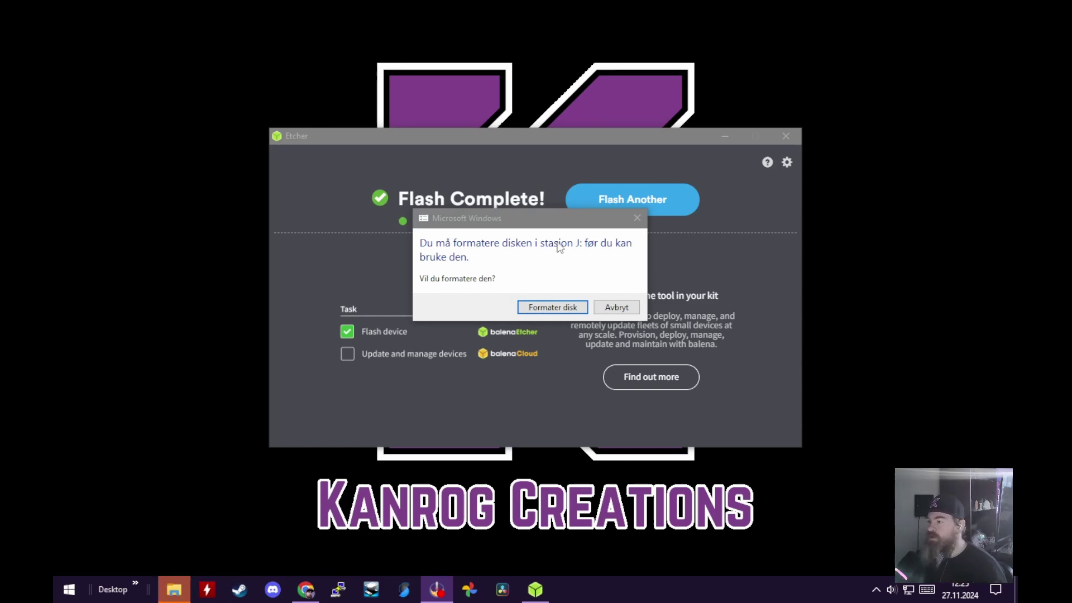
left_click(616, 308)
Open FlyOS-Env.txt from the card's BOOT (H:) drive in the text editor.
mouse_move(173, 589)
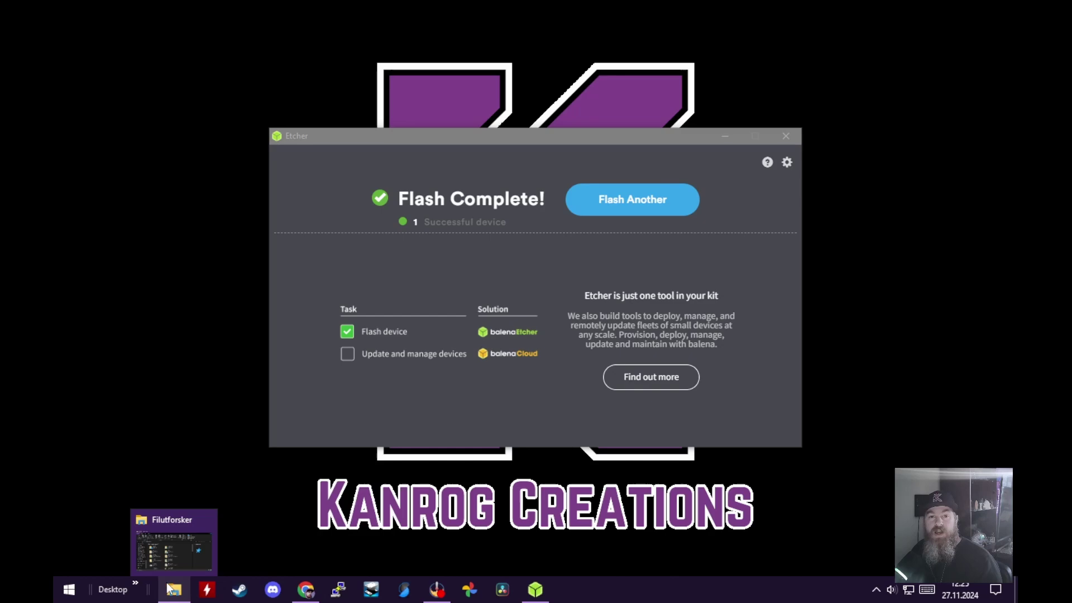
left_click(169, 589)
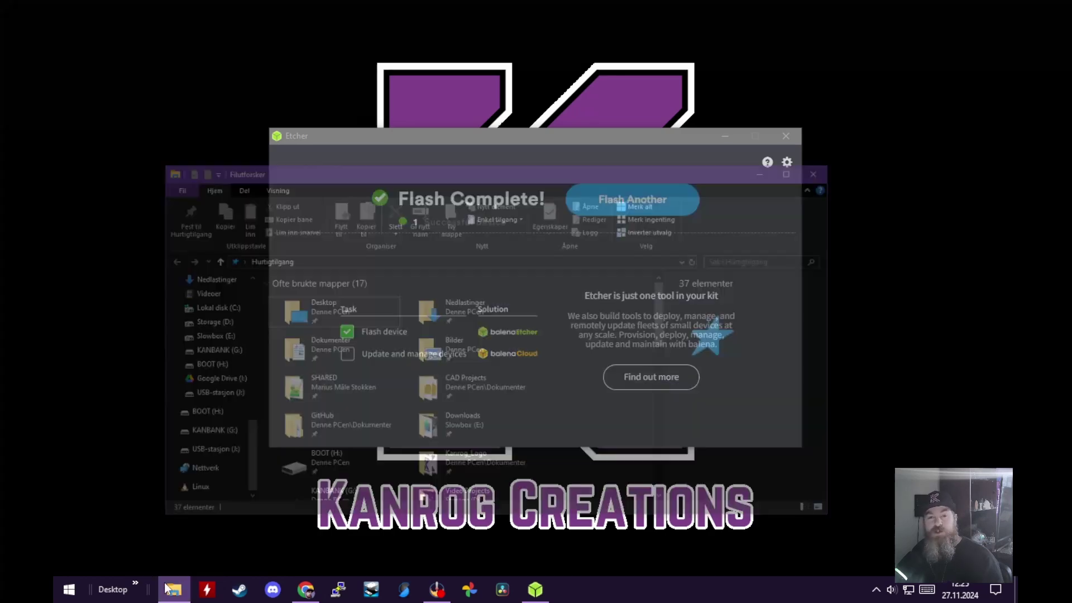
left_click(214, 376)
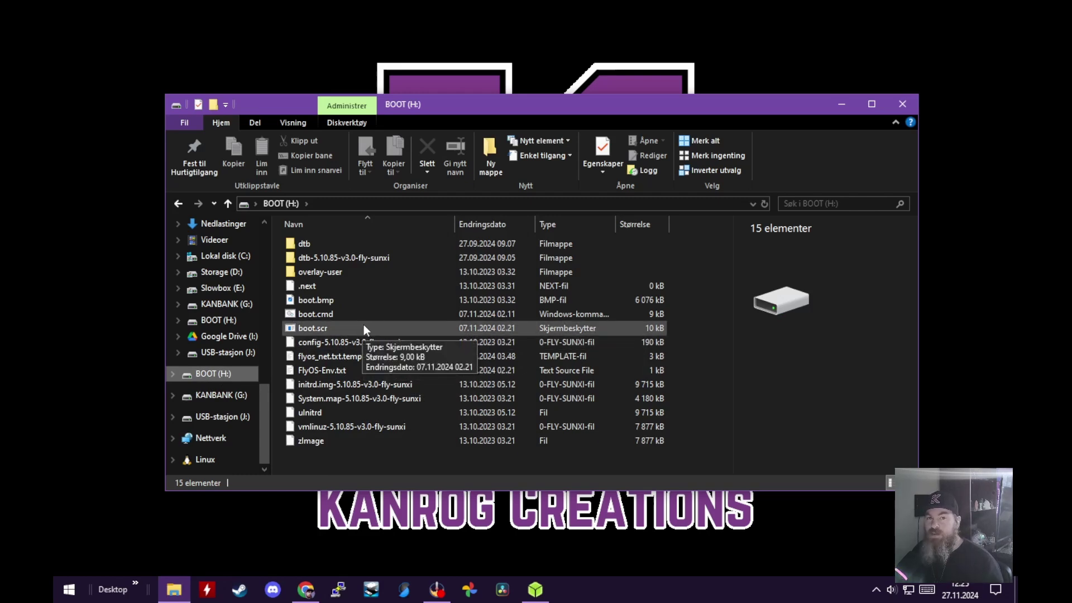
left_click(323, 370)
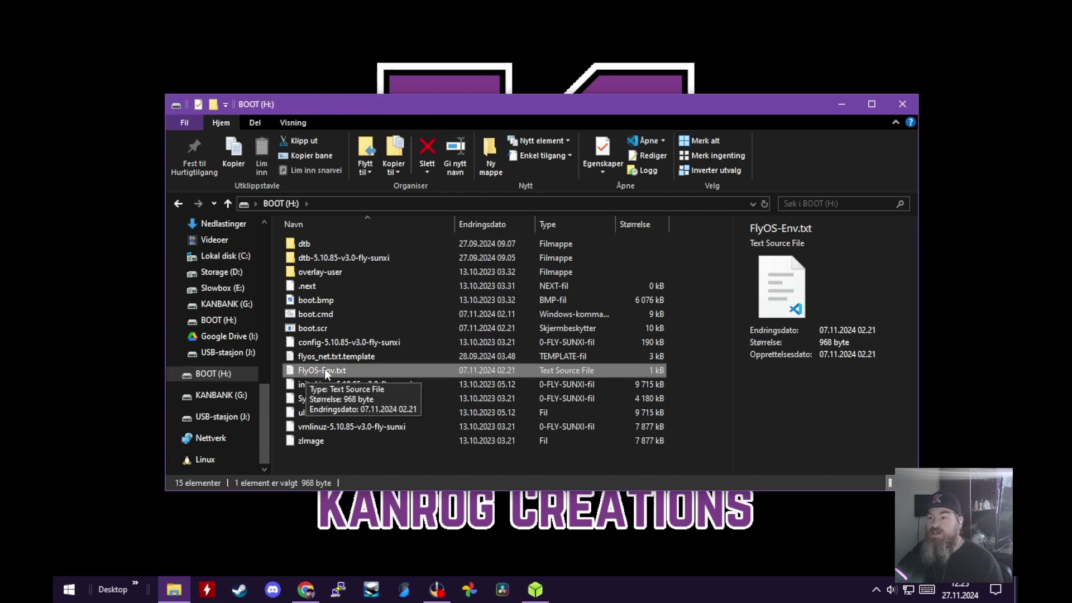
double_click(334, 370)
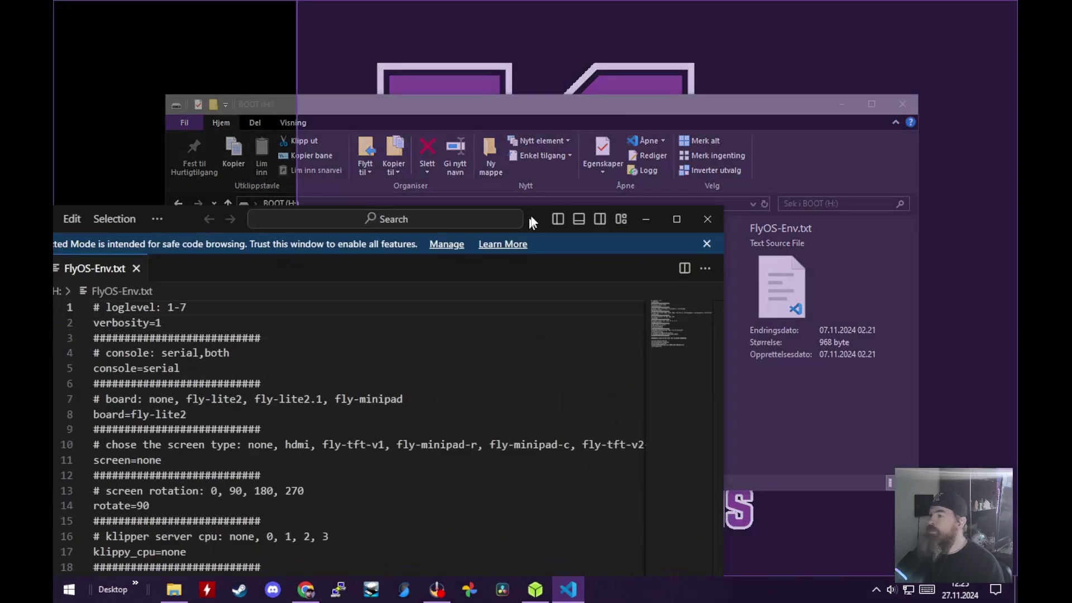
Replace the board value fly-lite2 on line 8 with fly-minipad.
left_click_drag(614, 215, 702, 49)
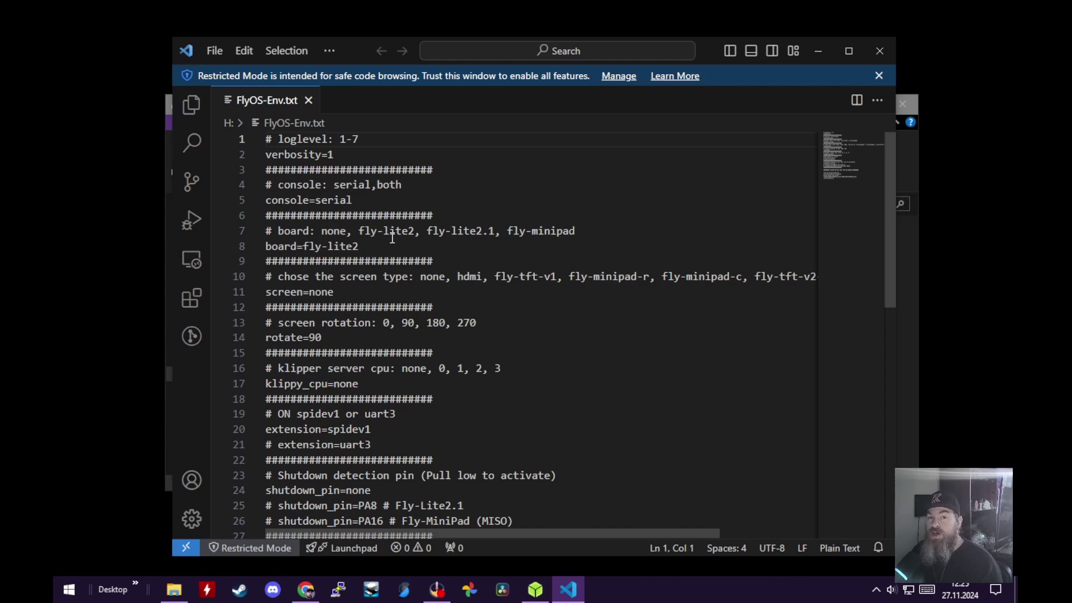
left_click(371, 246)
left_click_drag(272, 231, 347, 231)
left_click(381, 249)
key("ctrl+shift+Left")
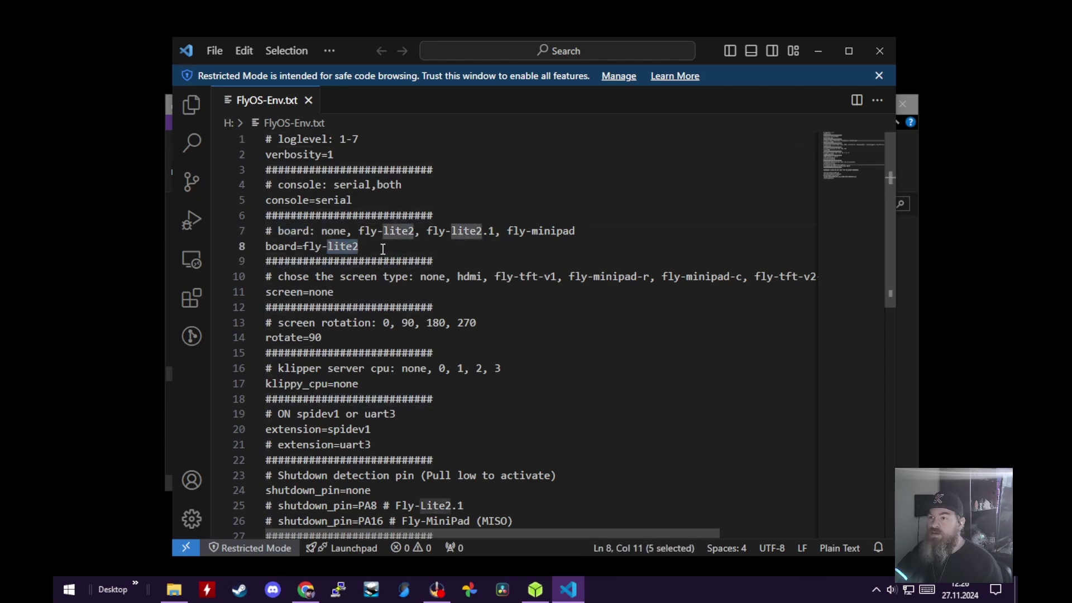
left_click(363, 246)
mouse_move(504, 230)
left_mouse_down()
mouse_move(580, 230)
mouse_move(507, 231)
left_mouse_up()
key("ctrl+c")
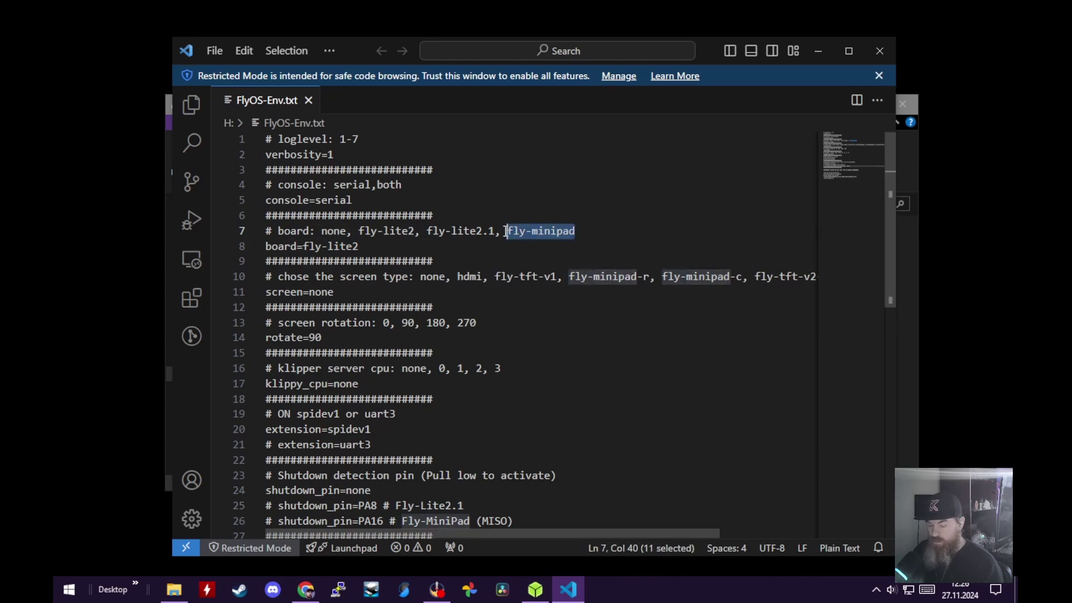
left_click_drag(359, 246, 304, 247)
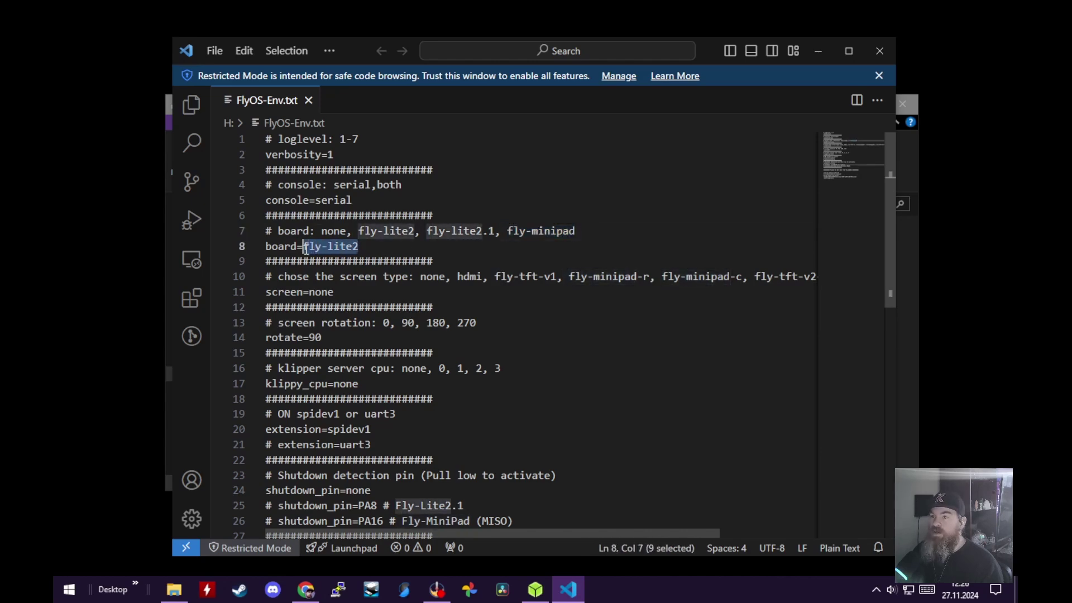
key("ctrl+v")
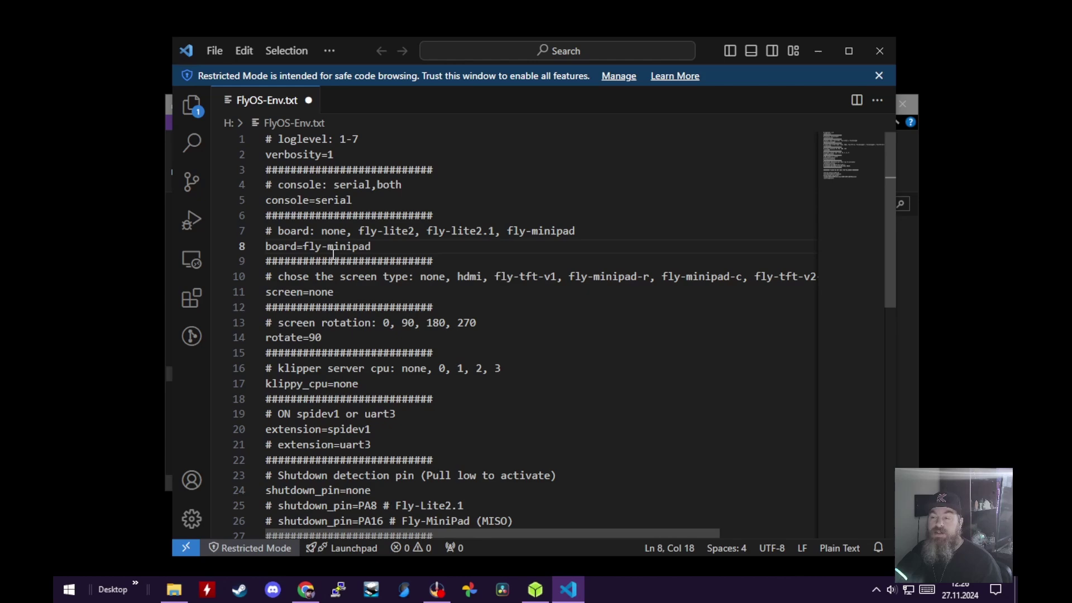
Change the screen value from none to fly-minipad-c, save the file and close the editor.
left_click_drag(662, 278, 744, 276)
key("ctrl+c")
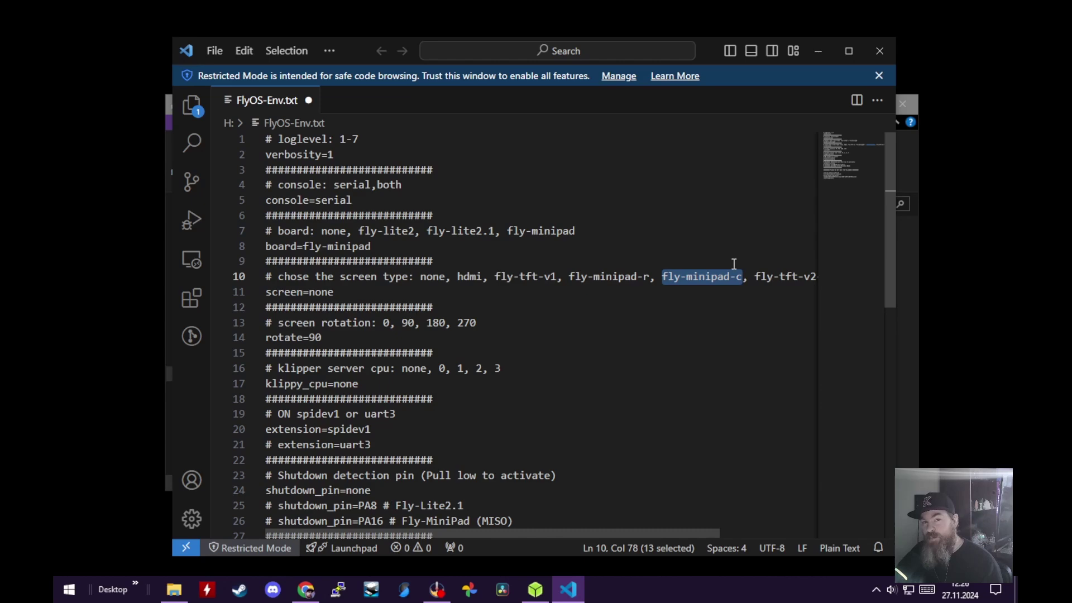
left_click(652, 277)
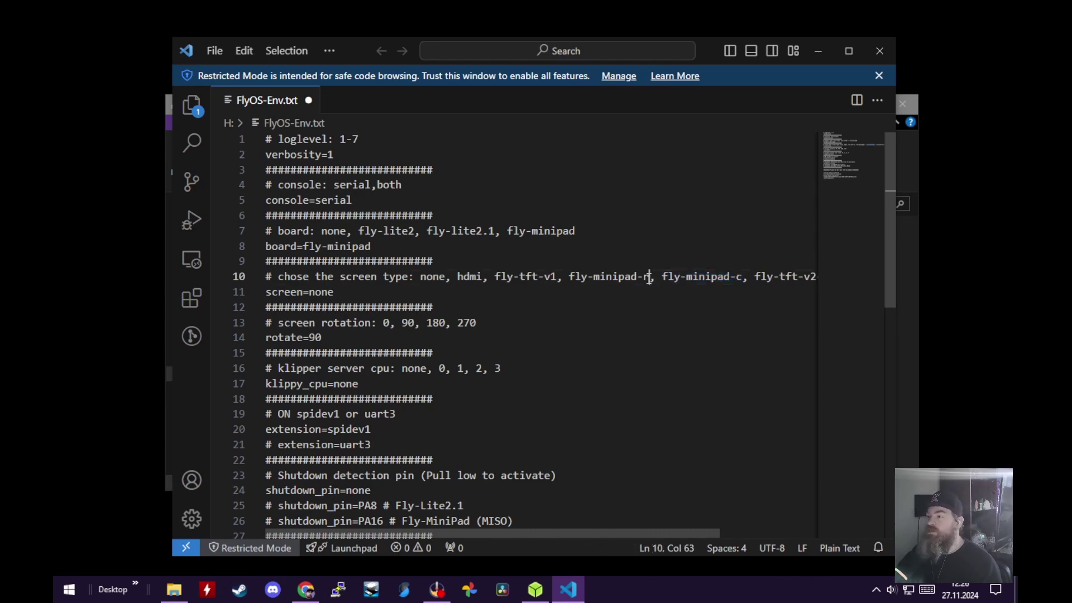
key("Left")
key("Left")
key("shift+Right")
key("shift+Right")
key("shift+Right")
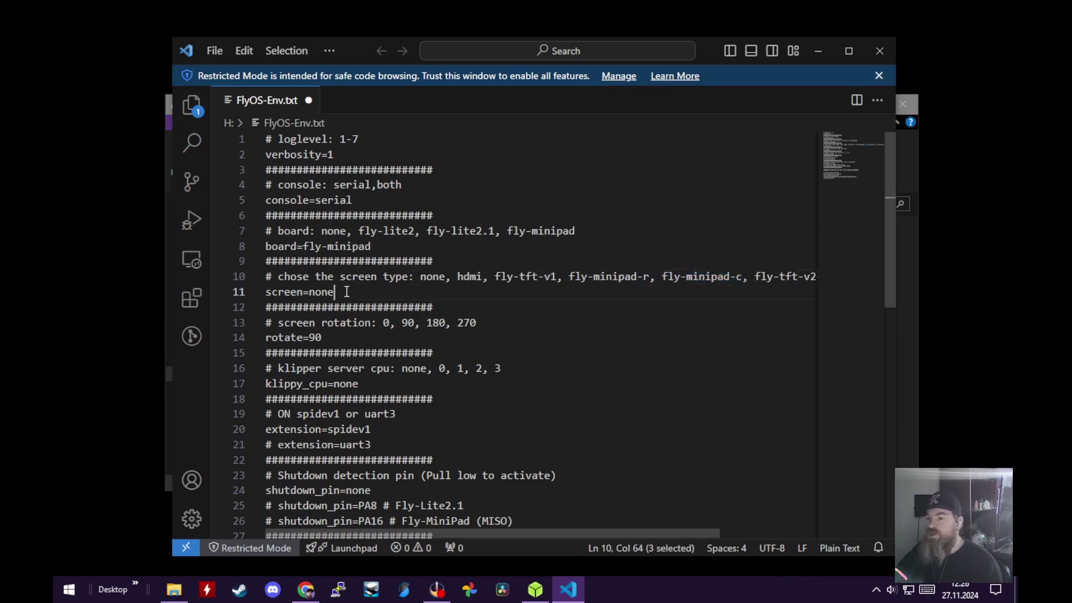
double_click(327, 292)
key("ctrl+v")
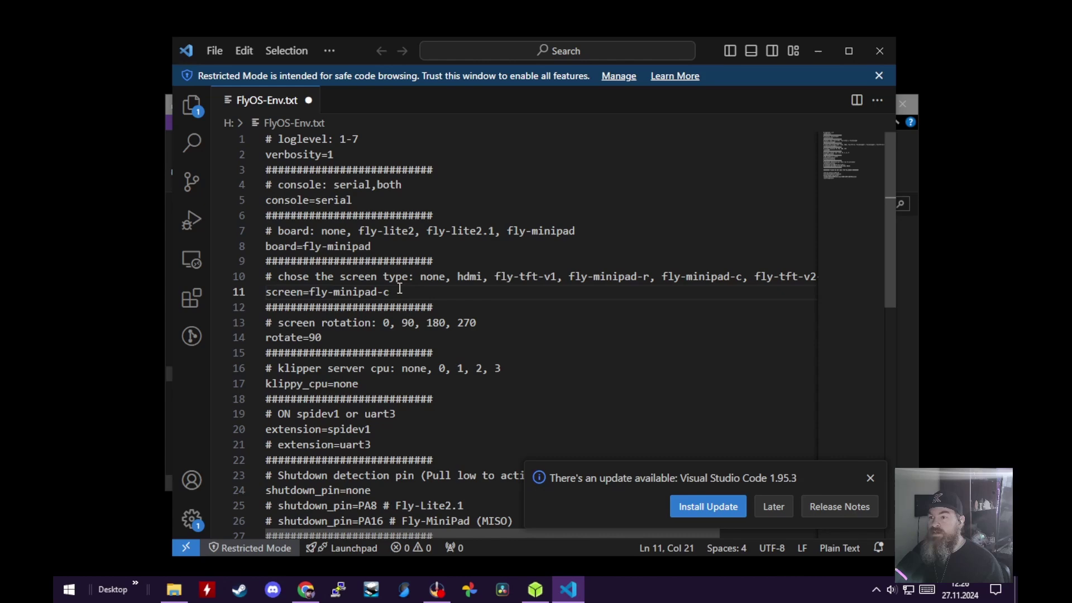
key("ctrl+s")
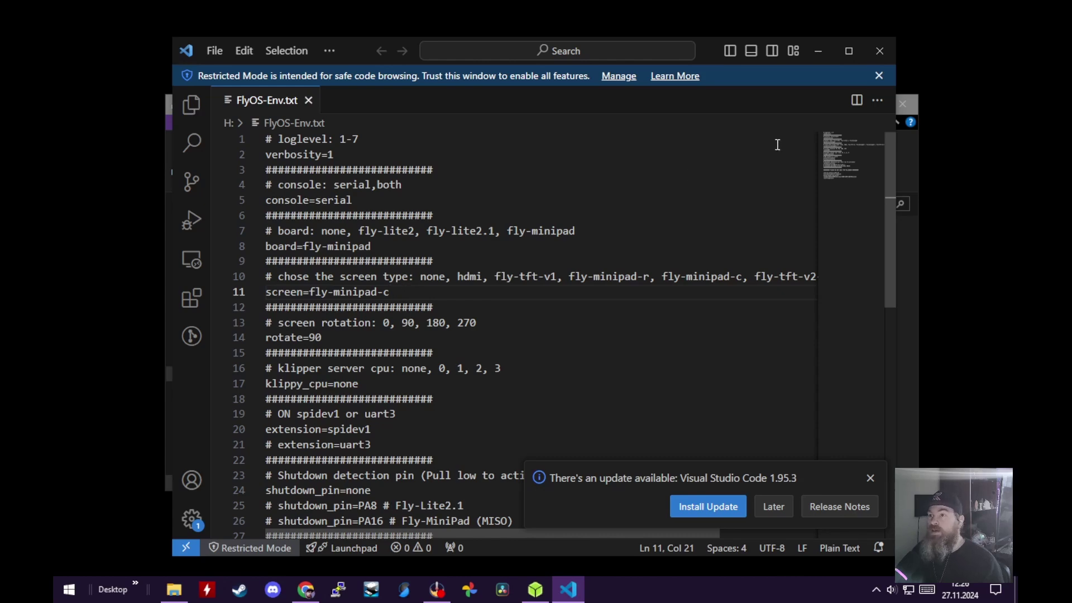
left_click(879, 52)
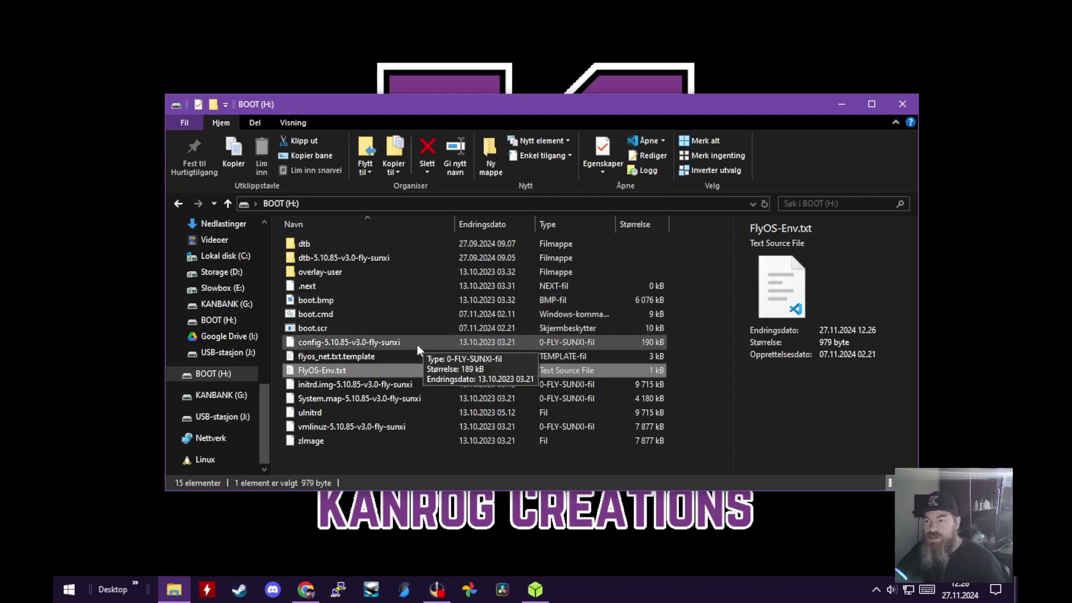
Open flyos_net.txt.template in VS Code and scroll down to the WiFi settings.
left_click(363, 356)
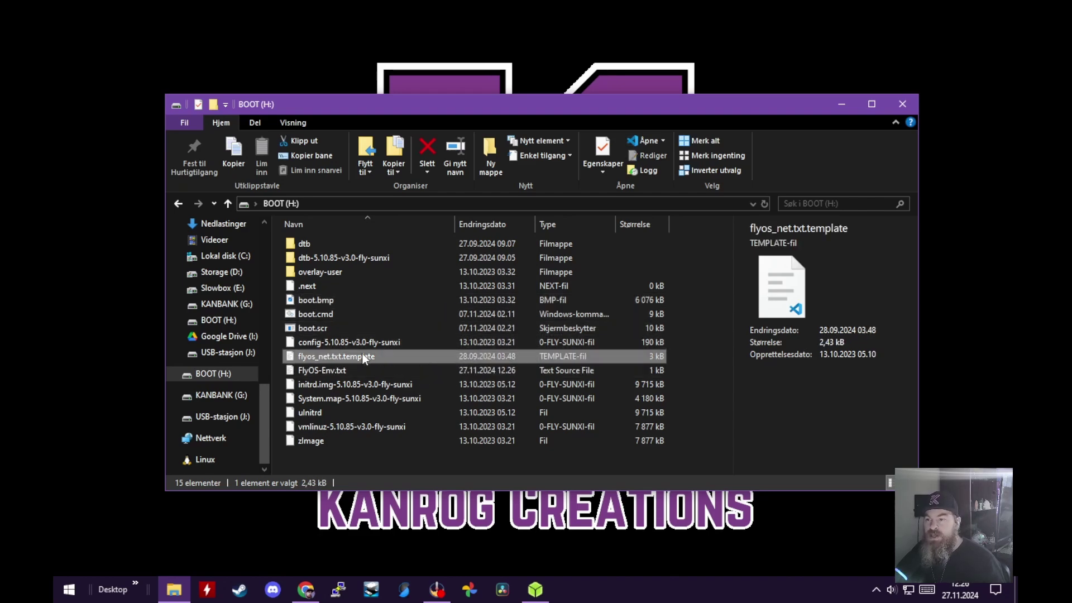
double_click(332, 357)
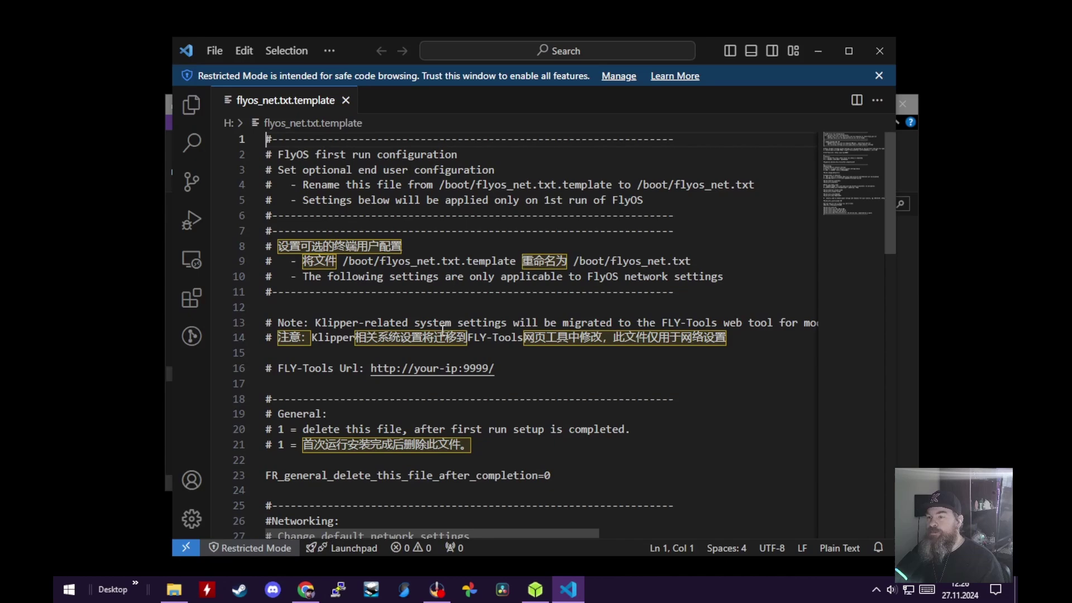
scroll(467, 310, "down", 9)
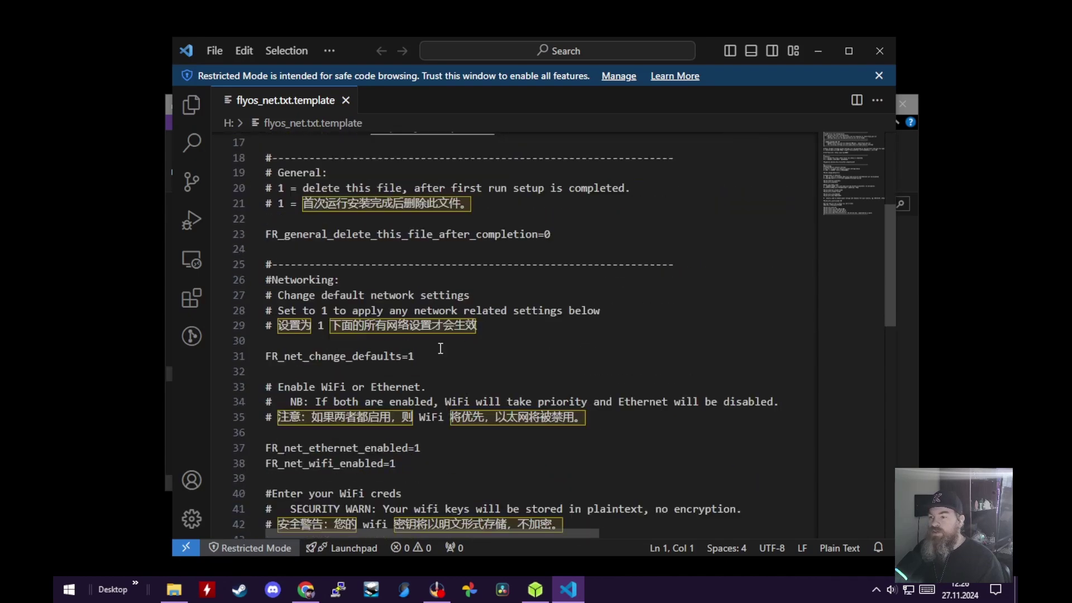
scroll(413, 349, "down", 1)
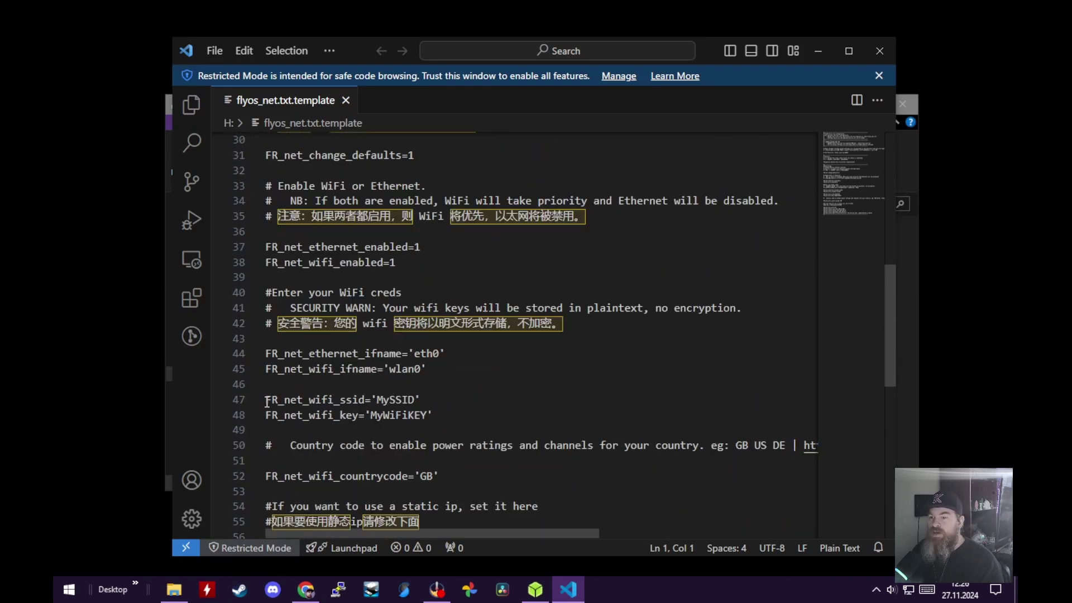
left_click_drag(266, 400, 411, 396)
scroll(411, 396, "down", 2)
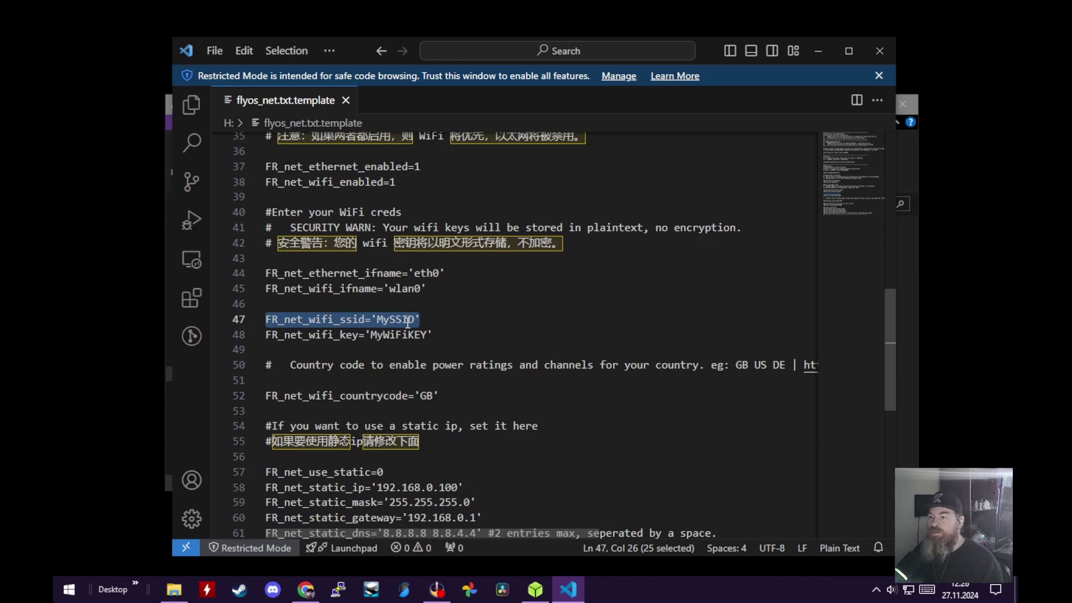
left_click(382, 319)
mouse_move(382, 319)
left_mouse_down()
mouse_move(418, 320)
mouse_move(381, 321)
left_mouse_up()
left_click(418, 320)
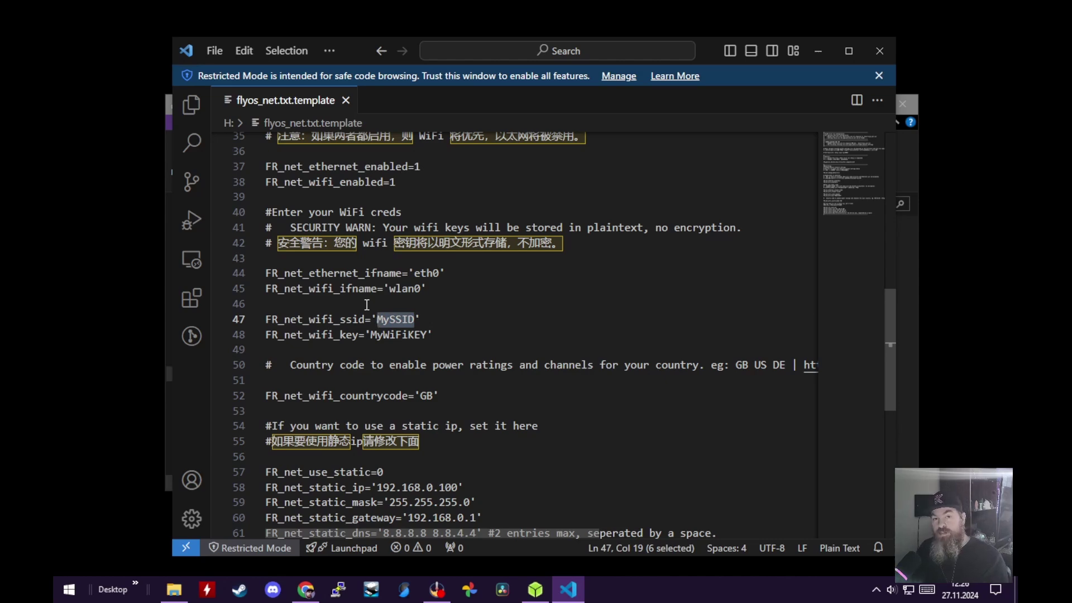
left_click_drag(371, 320, 377, 320)
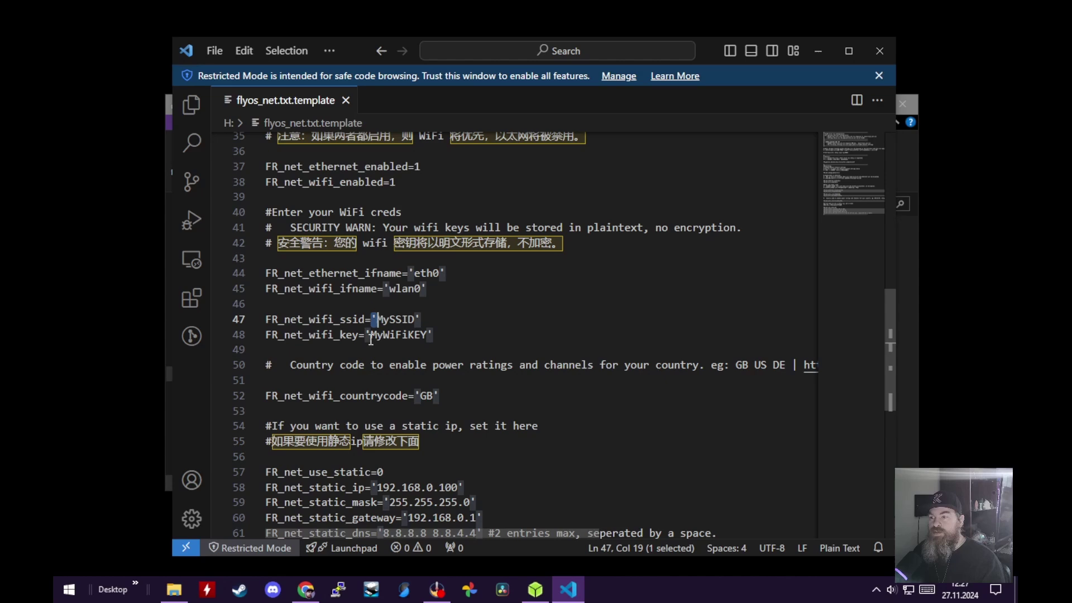
left_click_drag(370, 335, 427, 335)
left_click(435, 394)
left_click_drag(434, 394, 421, 394)
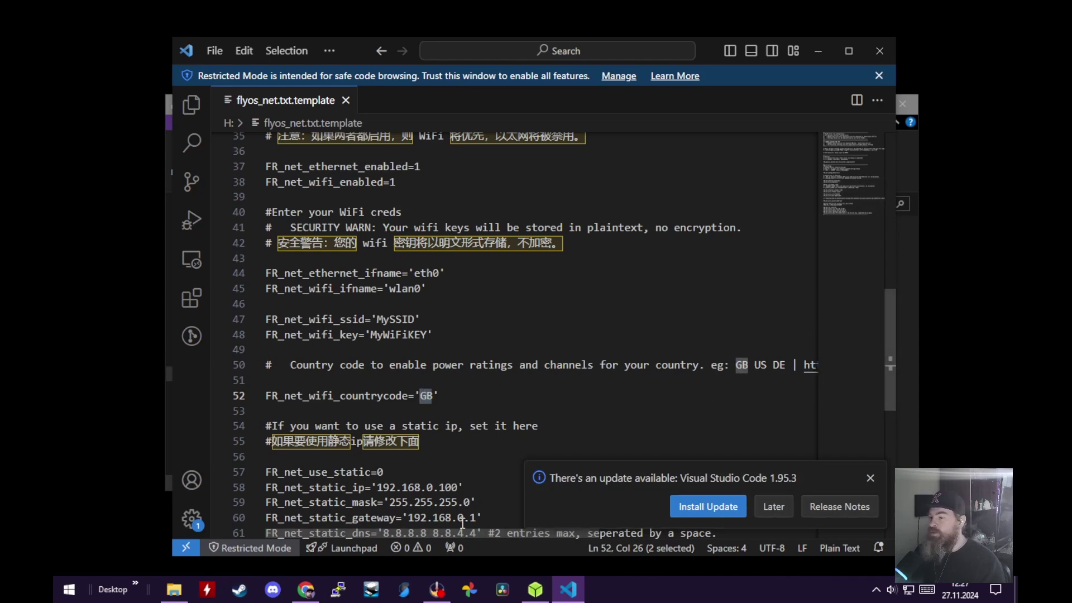
left_click_drag(456, 530, 608, 410)
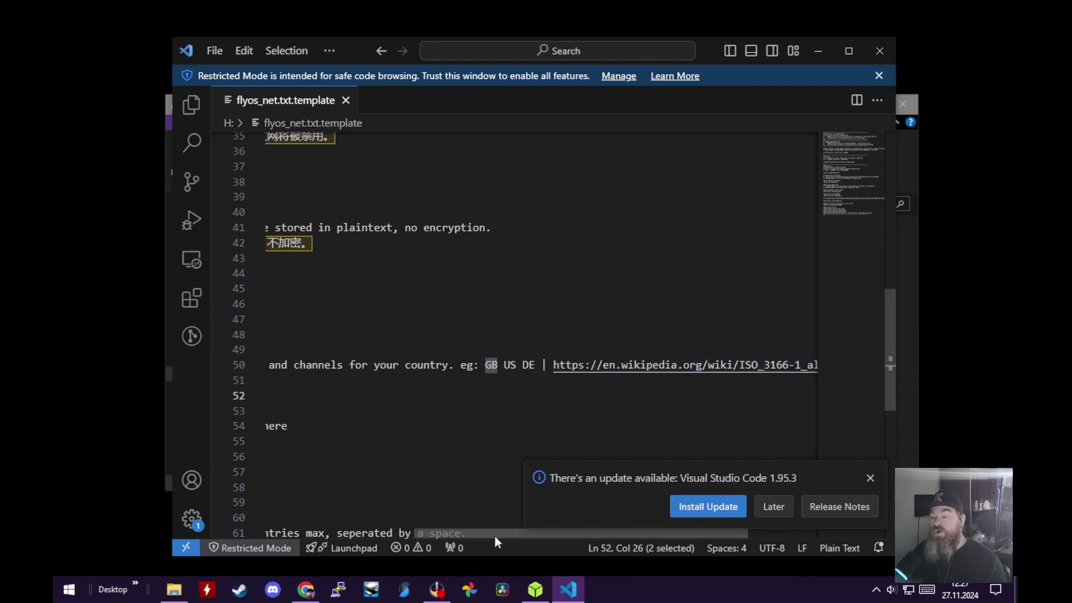
left_click_drag(487, 536, 338, 535)
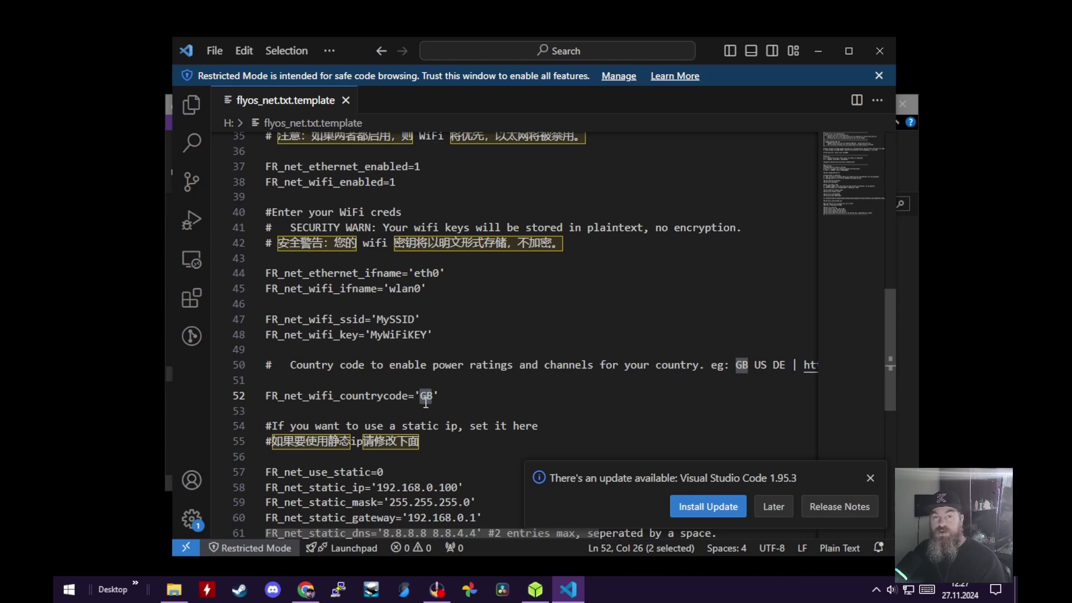
key("Escape")
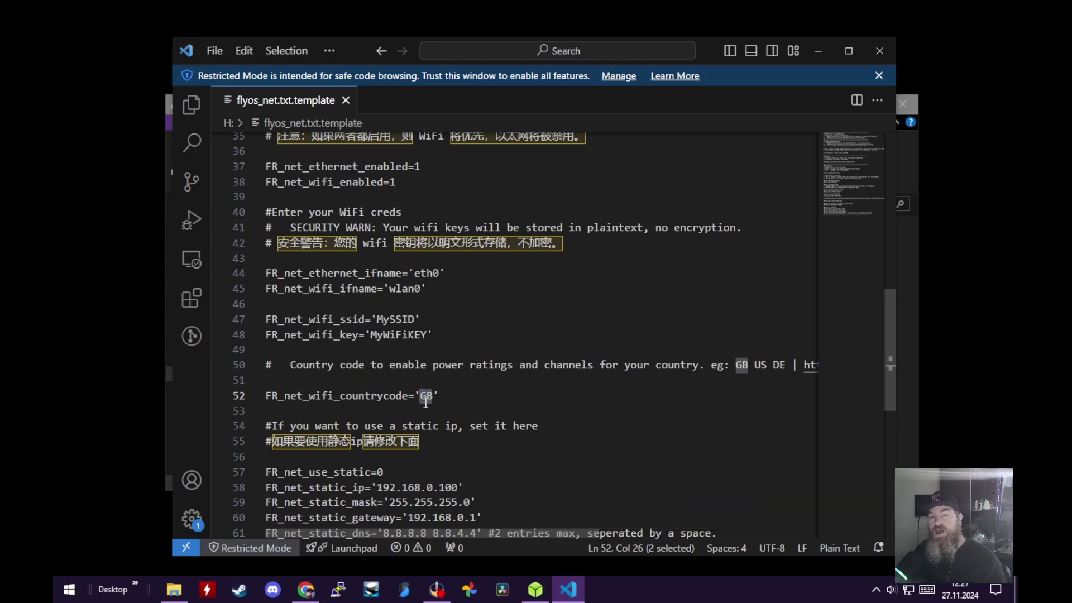
Close VS Code and rename flyos_net.txt.template to flyos_net.txt, accepting the extension warning.
key("alt+F4")
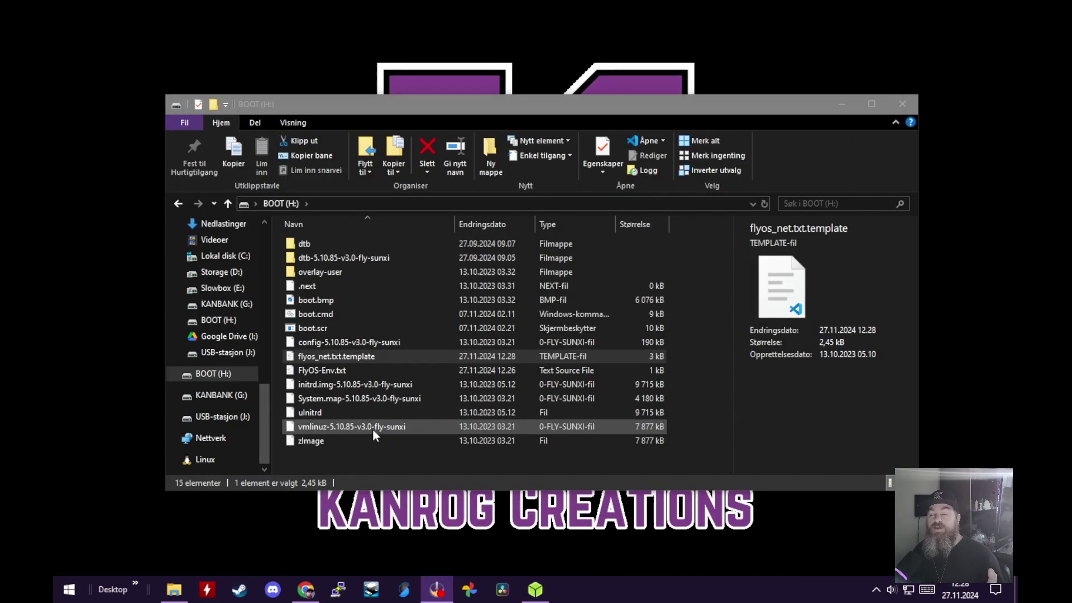
left_click(345, 360)
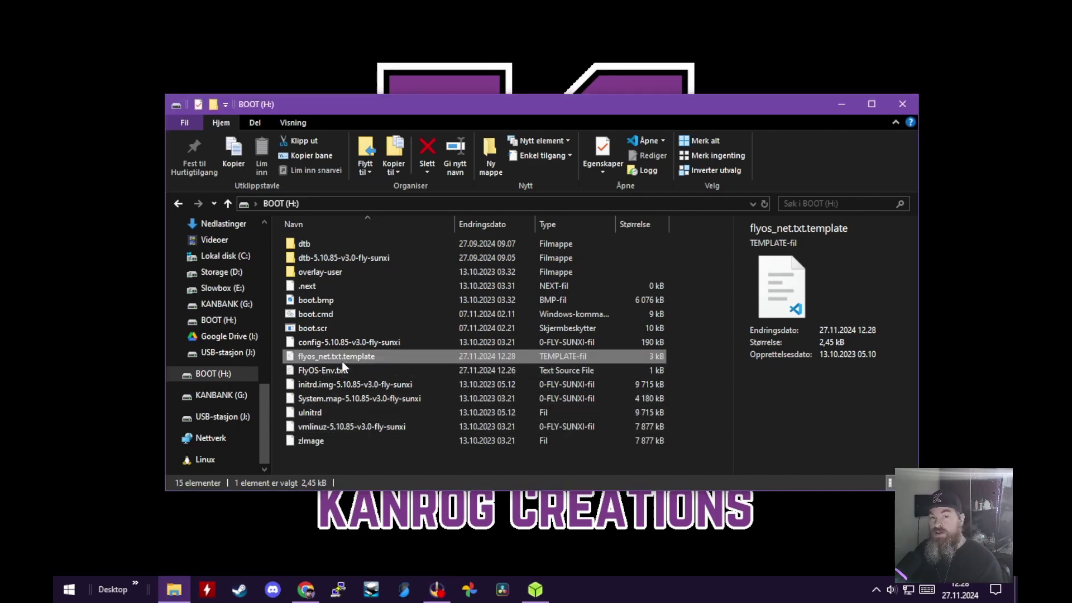
left_click(338, 358)
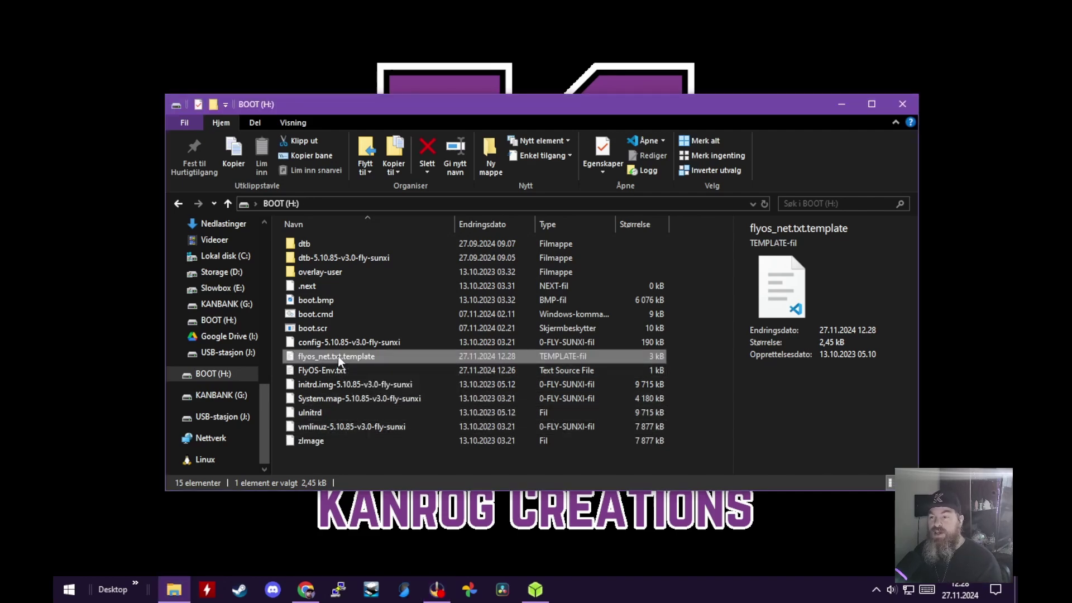
left_click(374, 357)
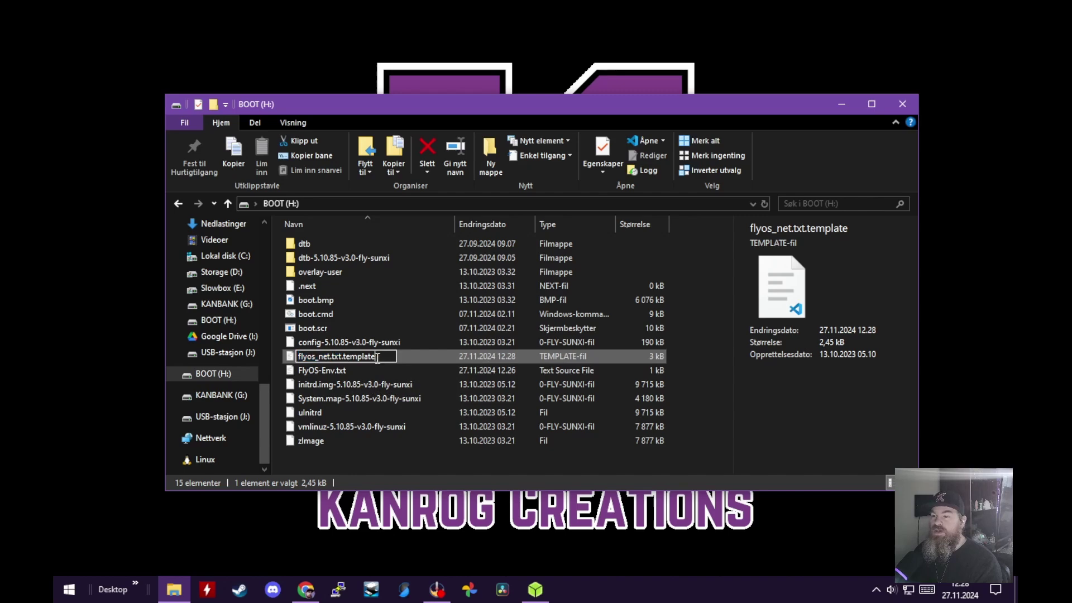
key("BackSpace")
key("BackSpace")
key("BackSpace")
key("BackSpace")
key("BackSpace")
key("BackSpace")
key("BackSpace")
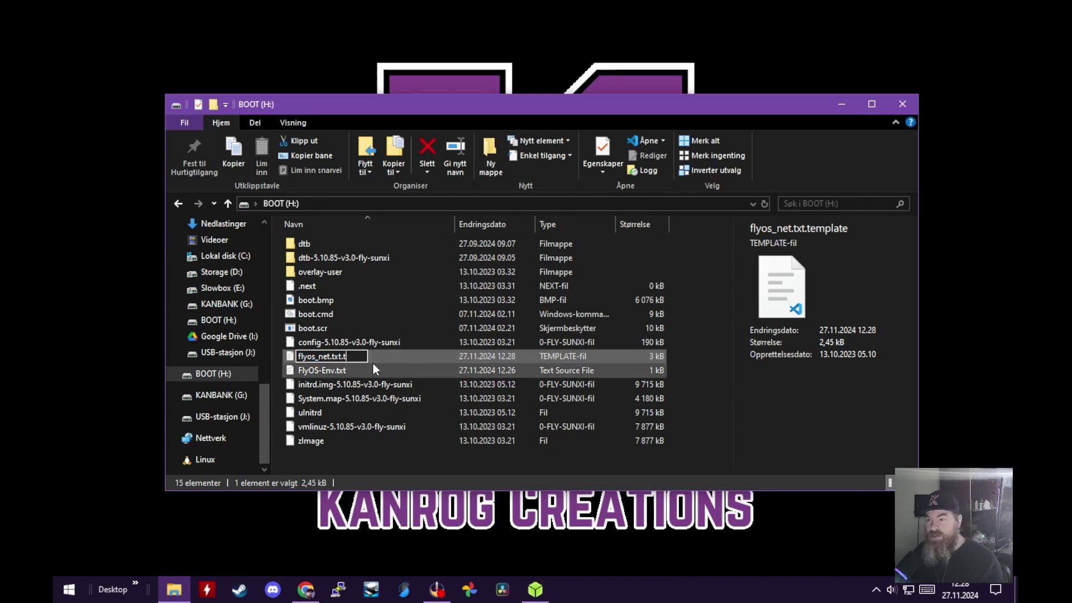
key("Return")
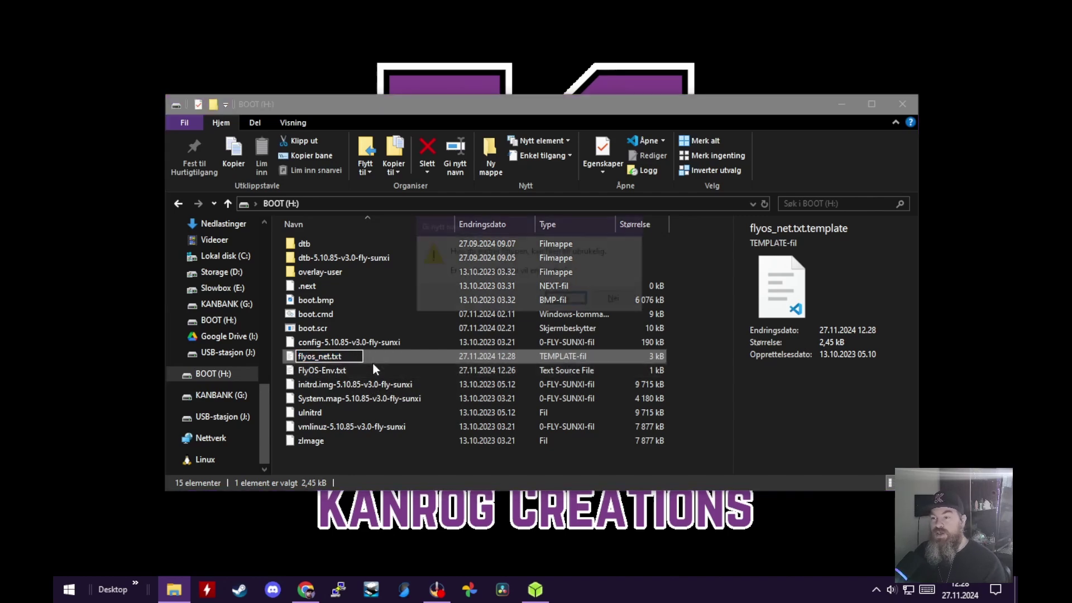
key("Return")
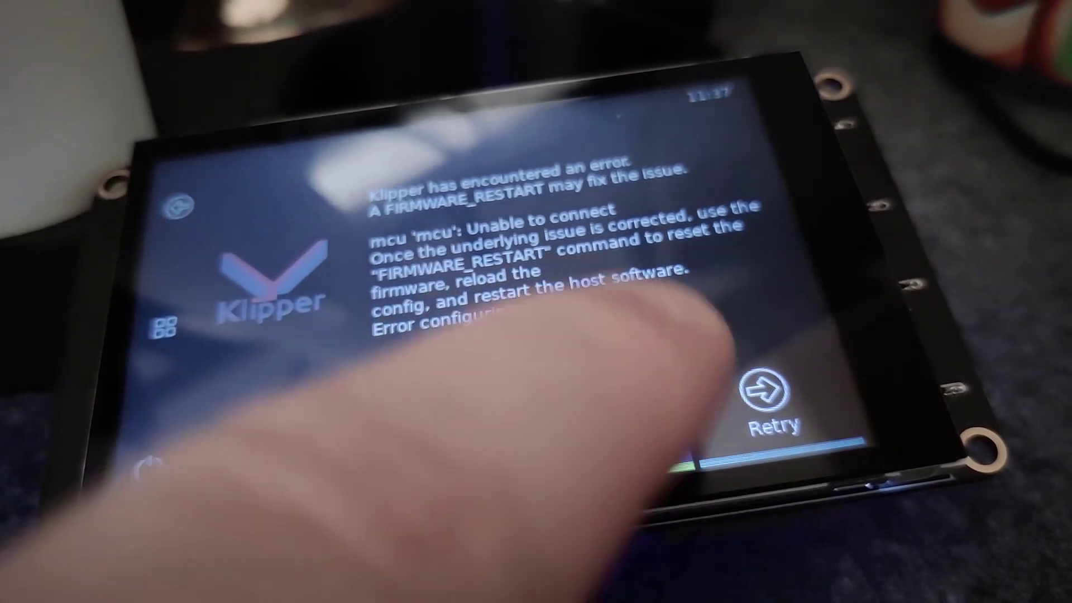
On the touchscreen, go from the main menu to the Network page.
left_click(601, 424)
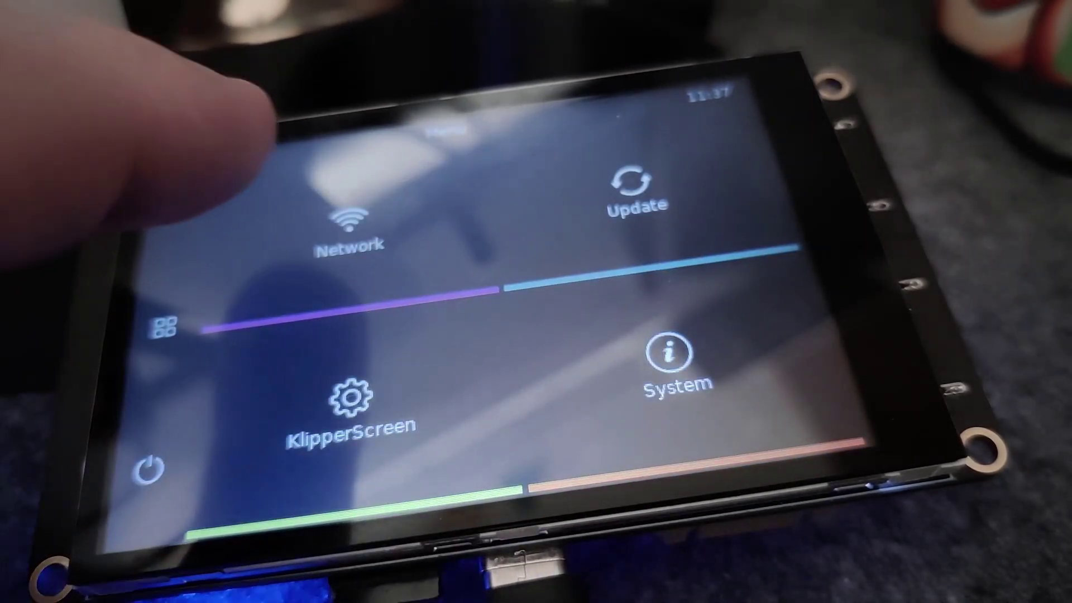
left_click(349, 229)
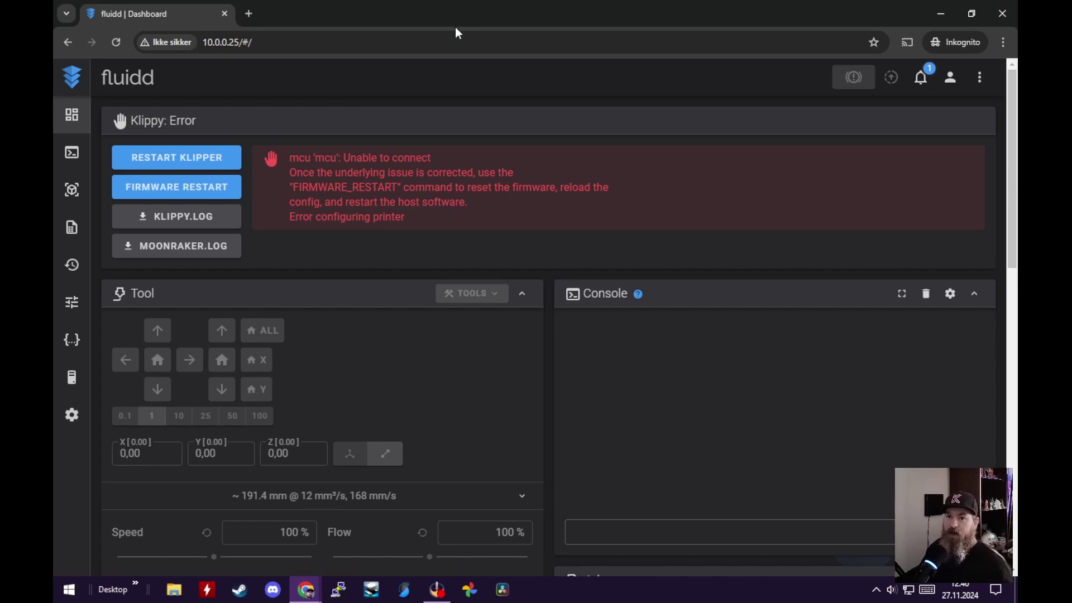
Change the browser address from 10.0.0.25/#/ to 10.0.0.25:9999 to load FLY-Tools.
left_click(360, 37)
left_click(363, 39)
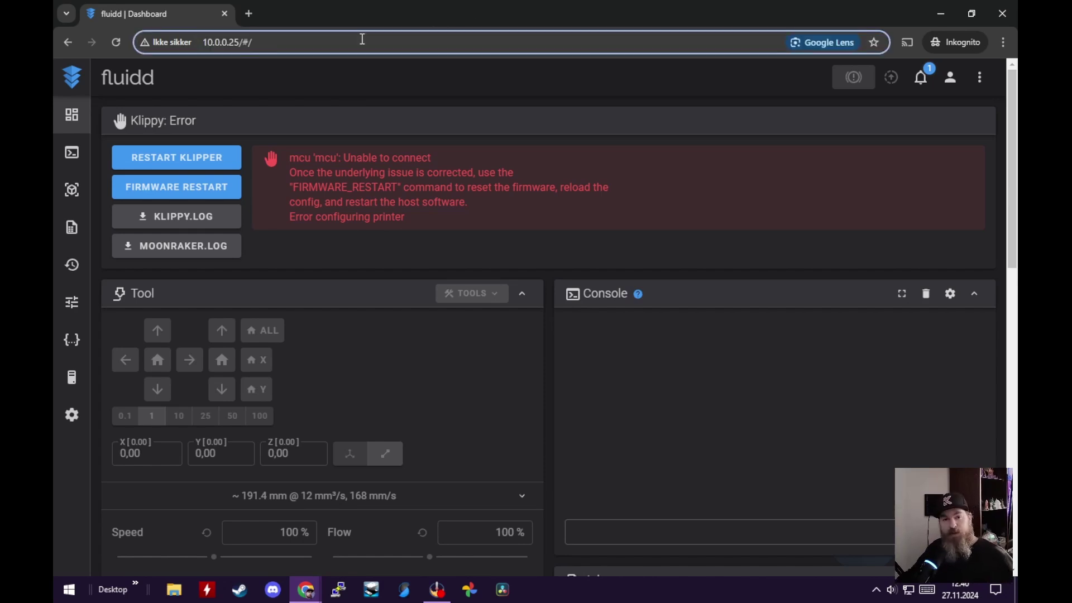
key("BackSpace")
key("BackSpace")
key("BackSpace")
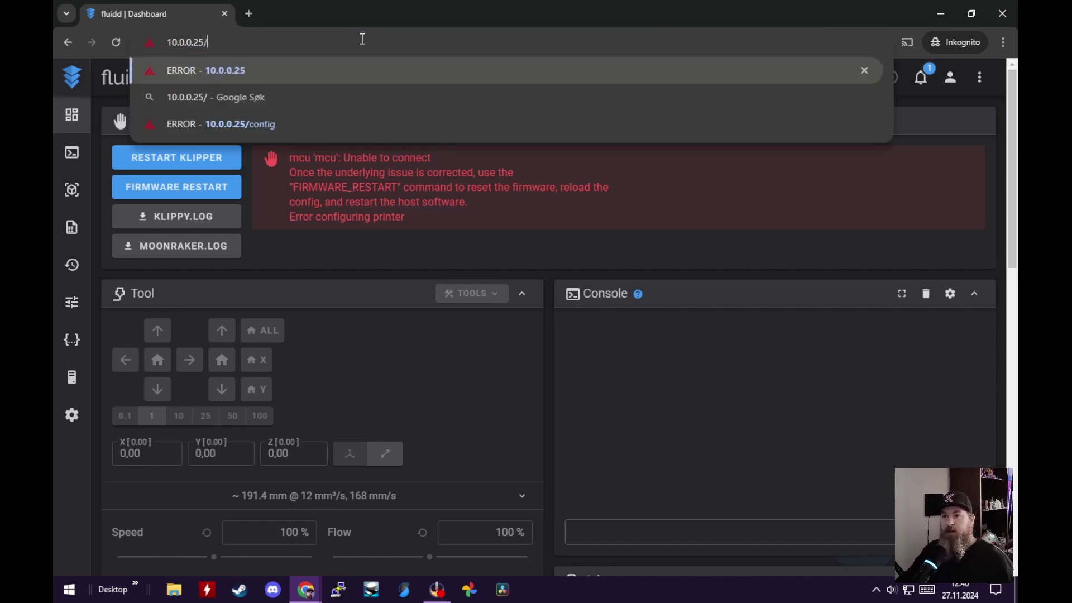
type(":")
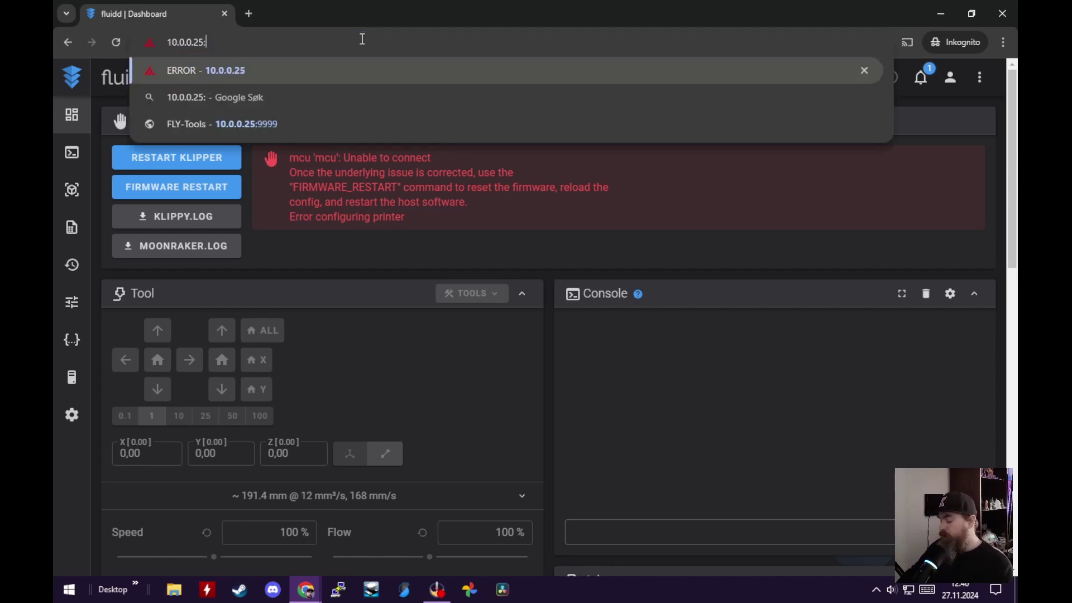
type("9999")
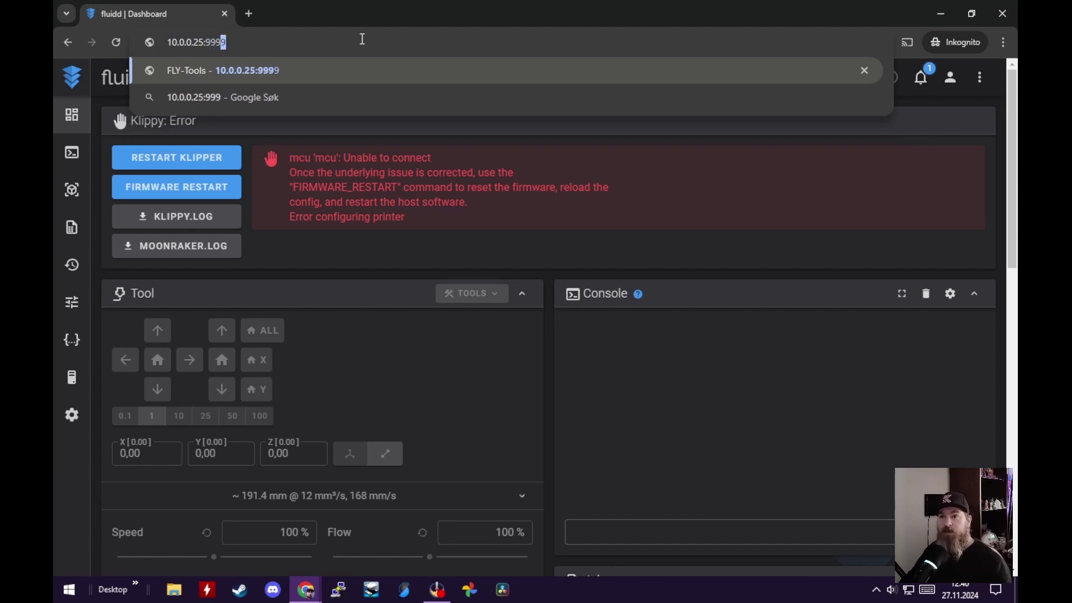
key("Return")
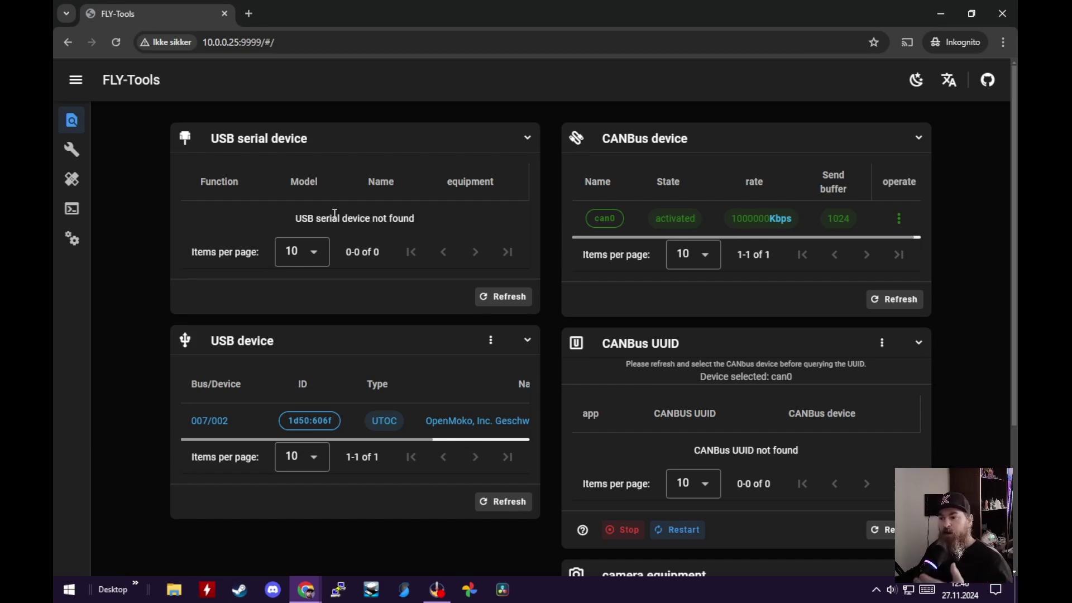
In FLY-Tools system settings, switch Klipper WEB UI from Fluidd to Mainsail and save.
mouse_move(84, 229)
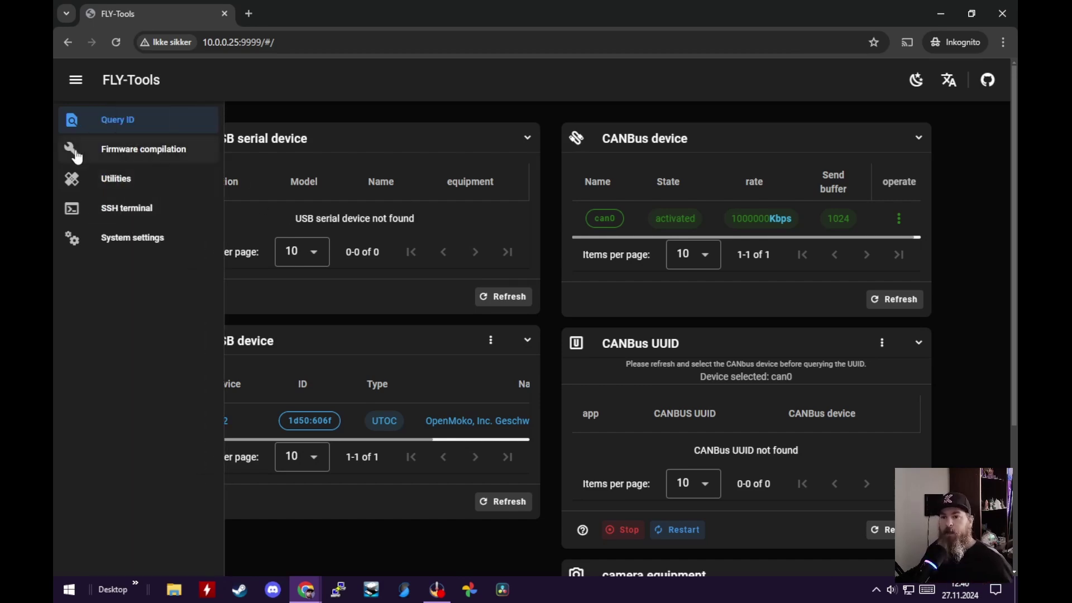
left_click(129, 239)
scroll(531, 424, "down", 2)
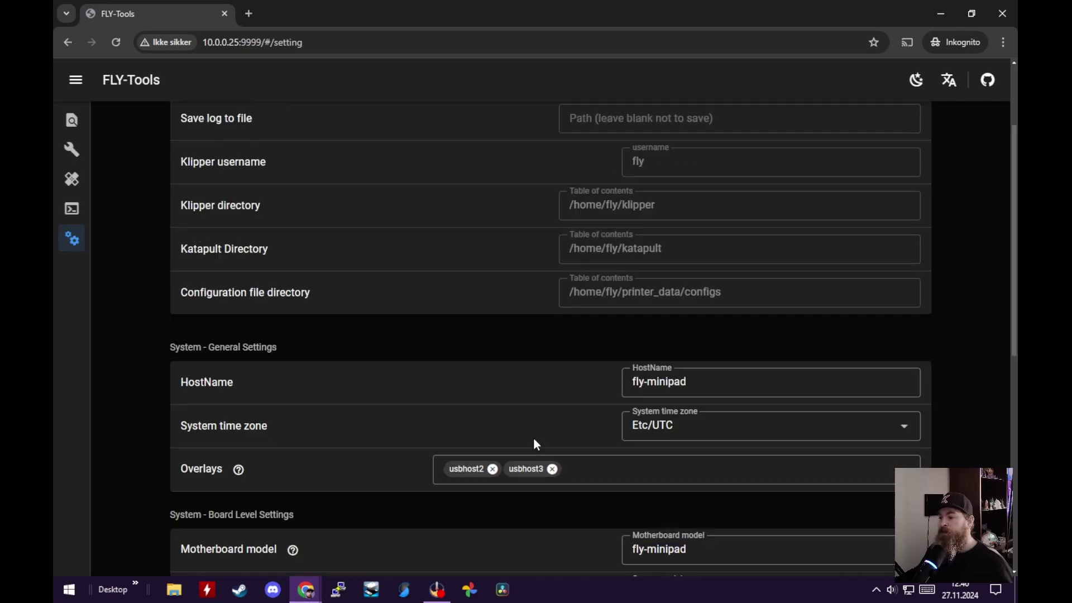
scroll(534, 437, "down", 2)
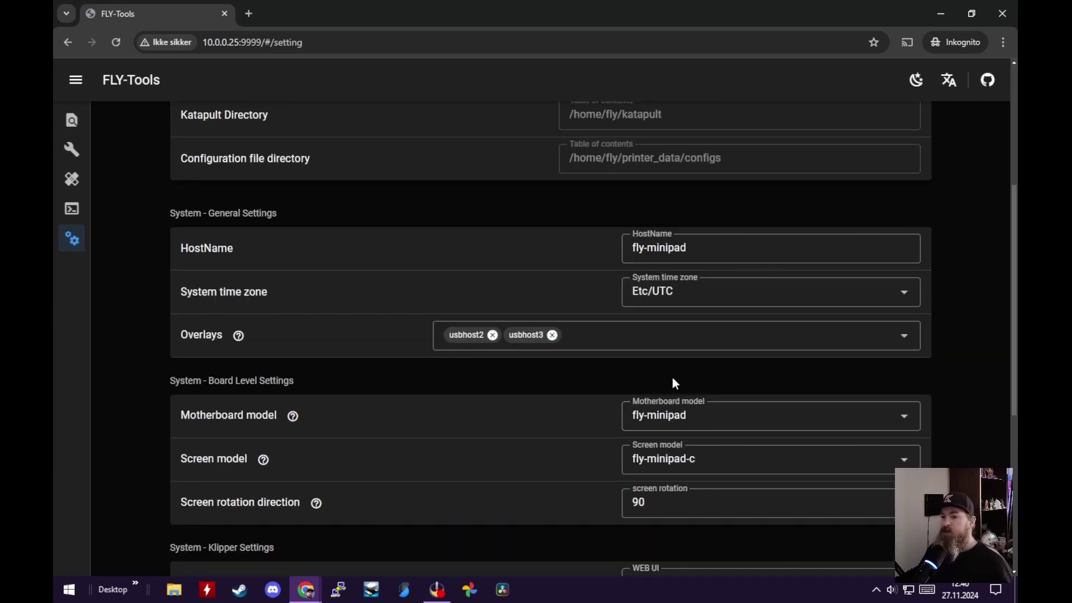
scroll(674, 383, "up", 4)
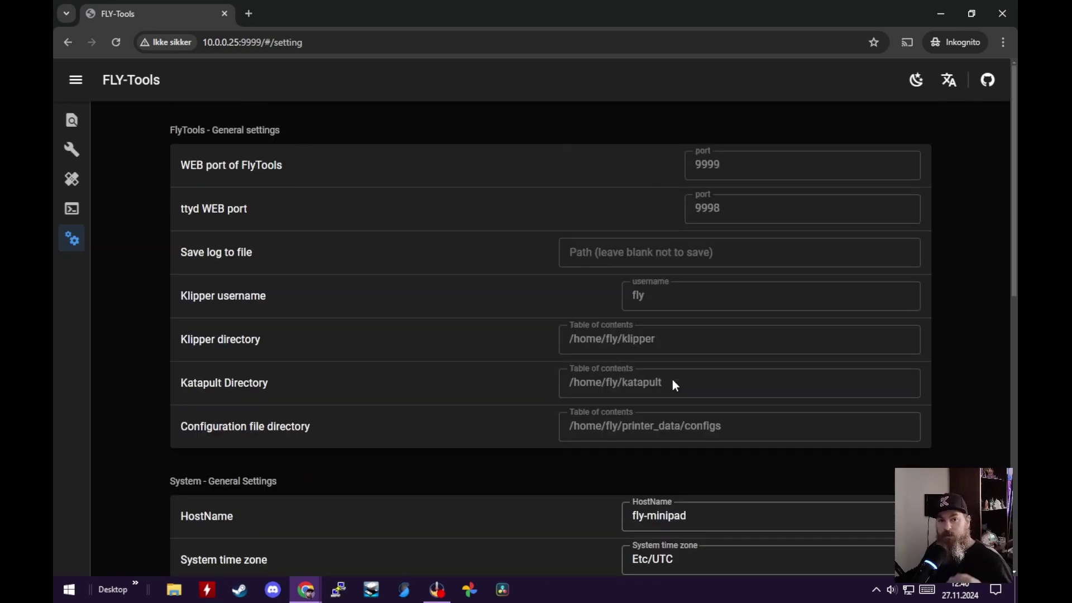
scroll(672, 381, "down", 5)
scroll(672, 381, "up", 1)
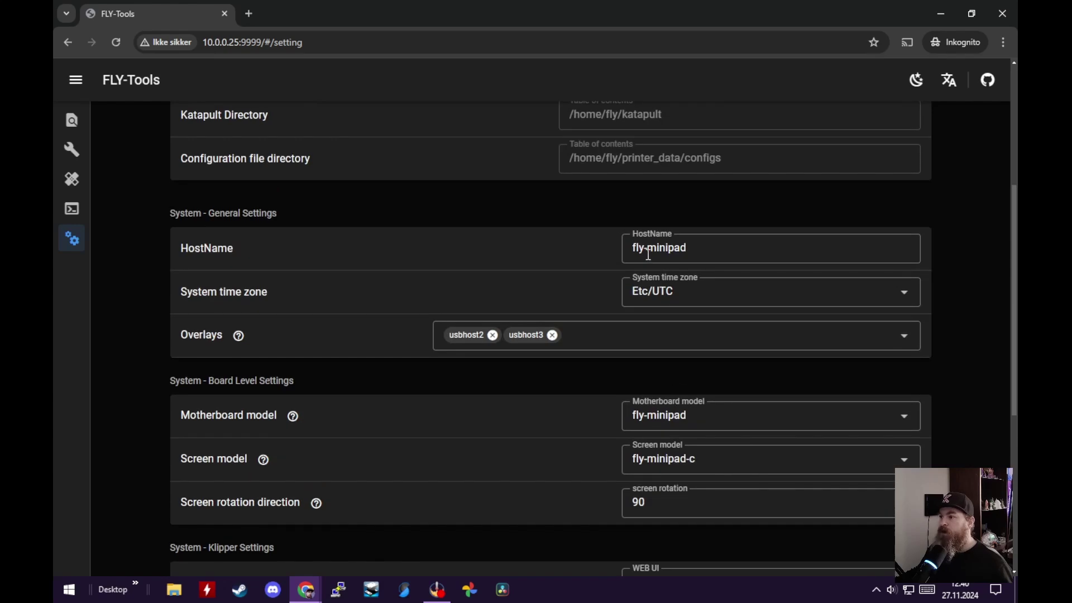
left_click(694, 249)
scroll(643, 279, "down", 2)
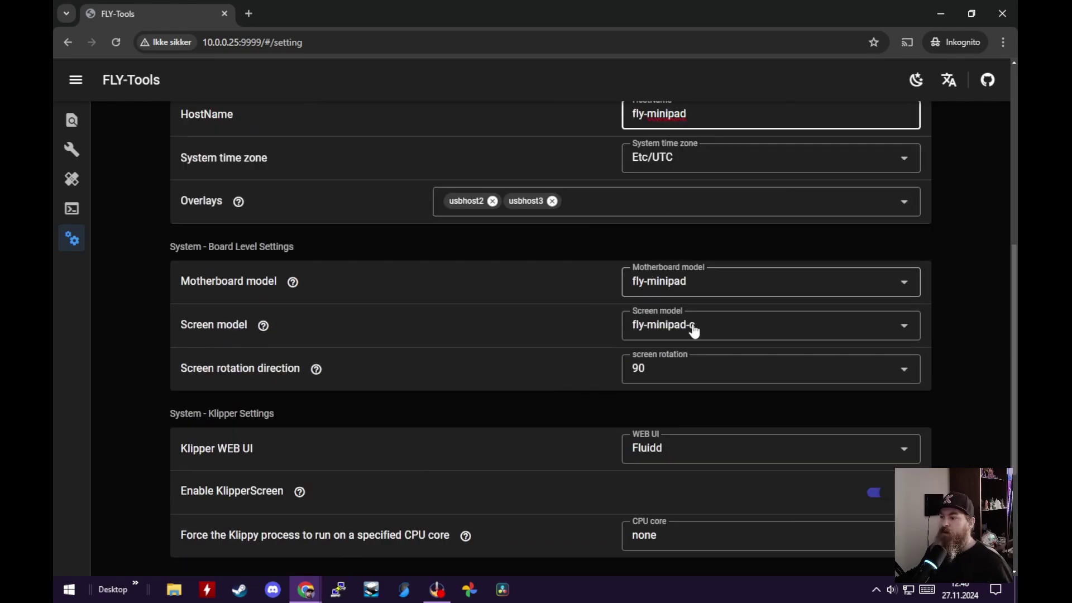
scroll(619, 417, "down", 2)
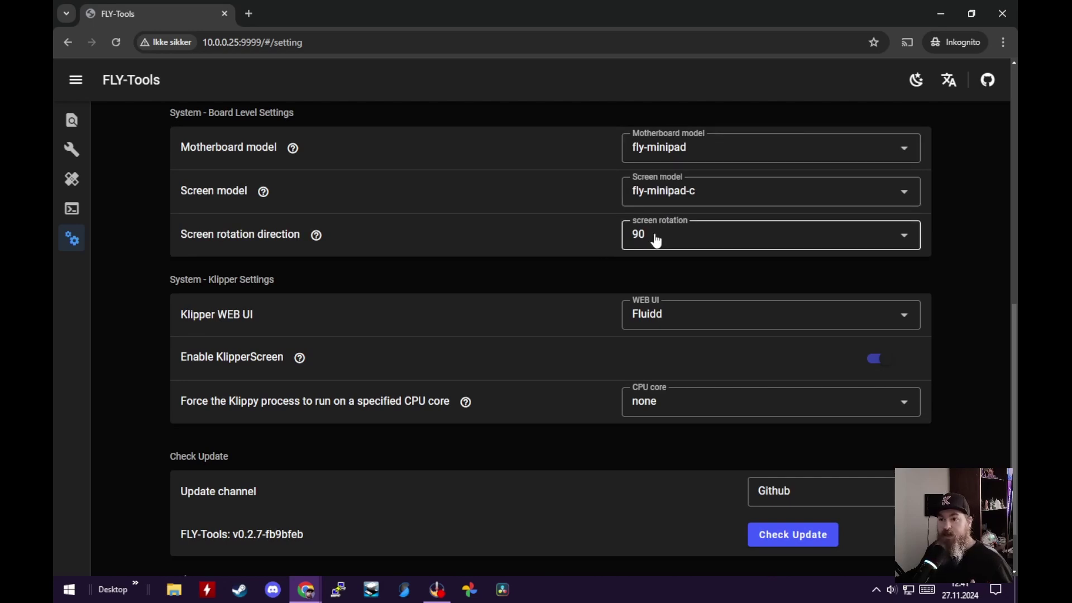
left_click(664, 324)
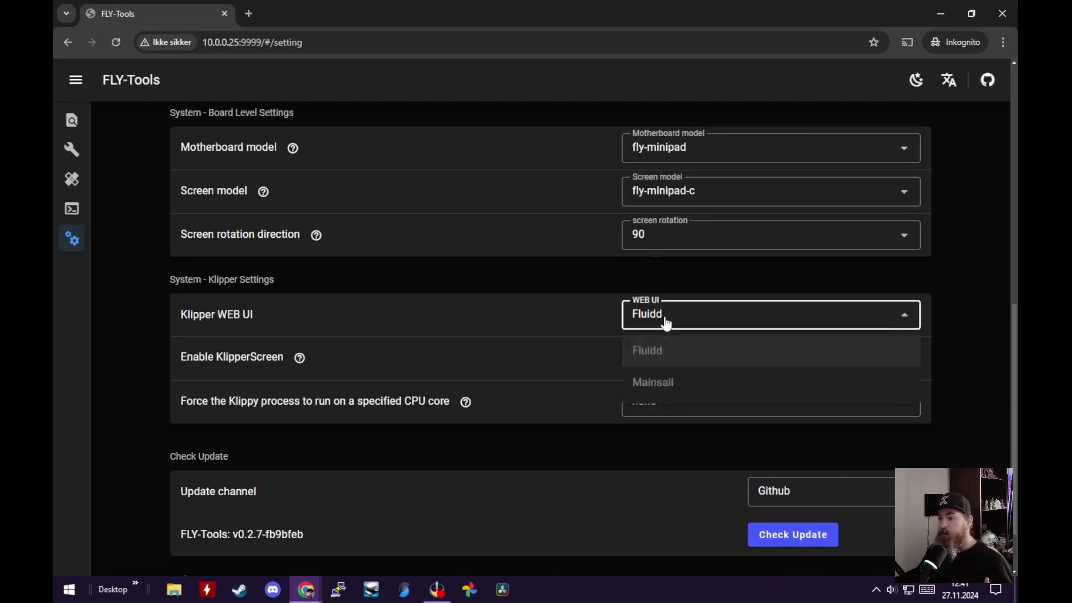
left_click(657, 391)
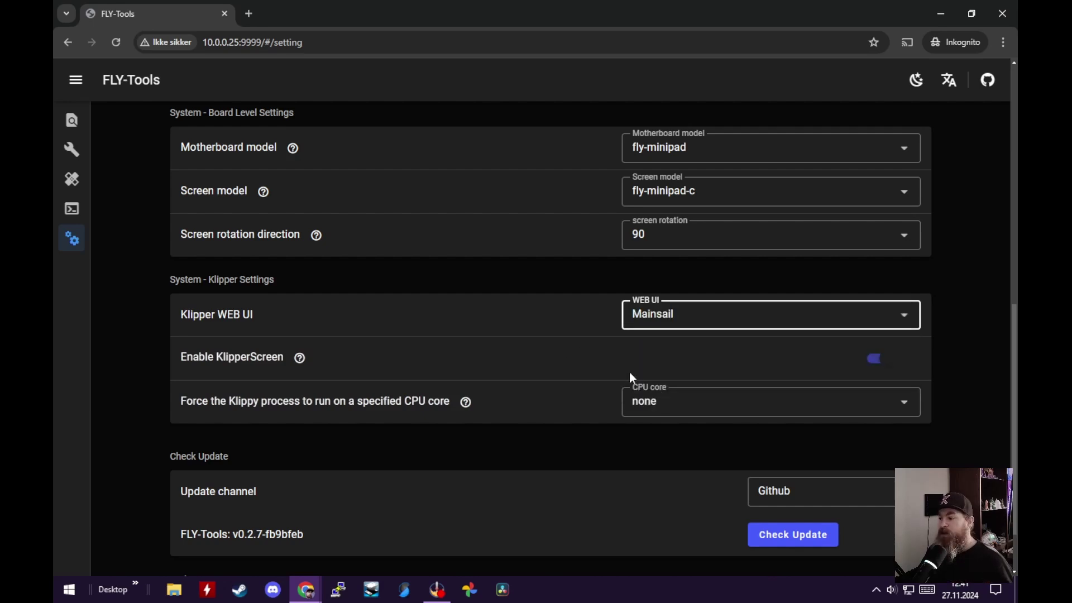
left_click(866, 535)
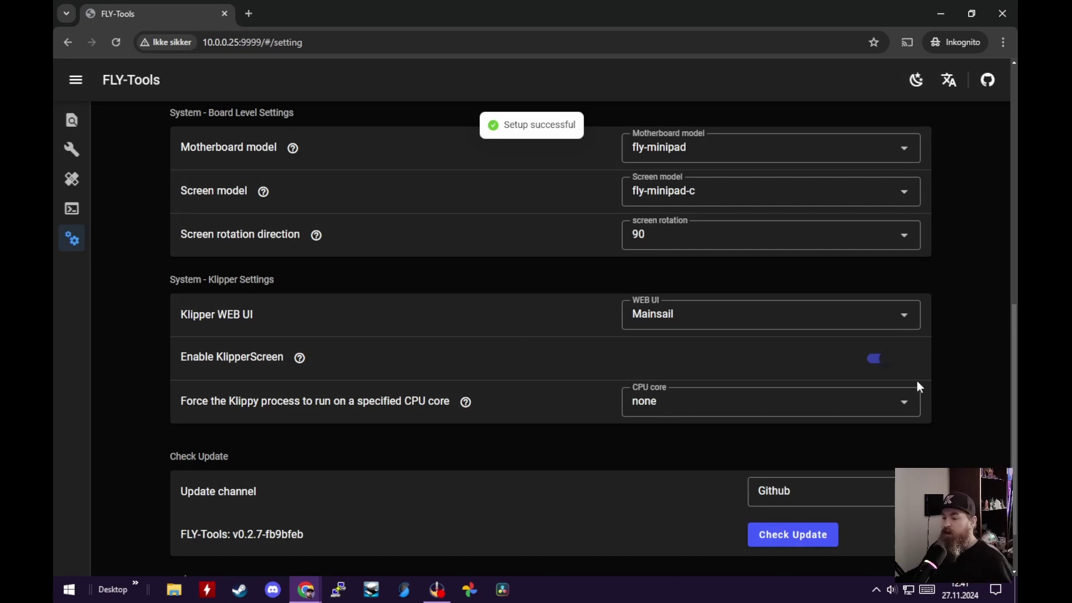
Remove ':9999/#/setting' from the browser address and load 10.0.0.25 to reach Mainsail.
left_click(257, 36)
left_click_drag(242, 42, 313, 35)
key("BackSpace")
key("Return")
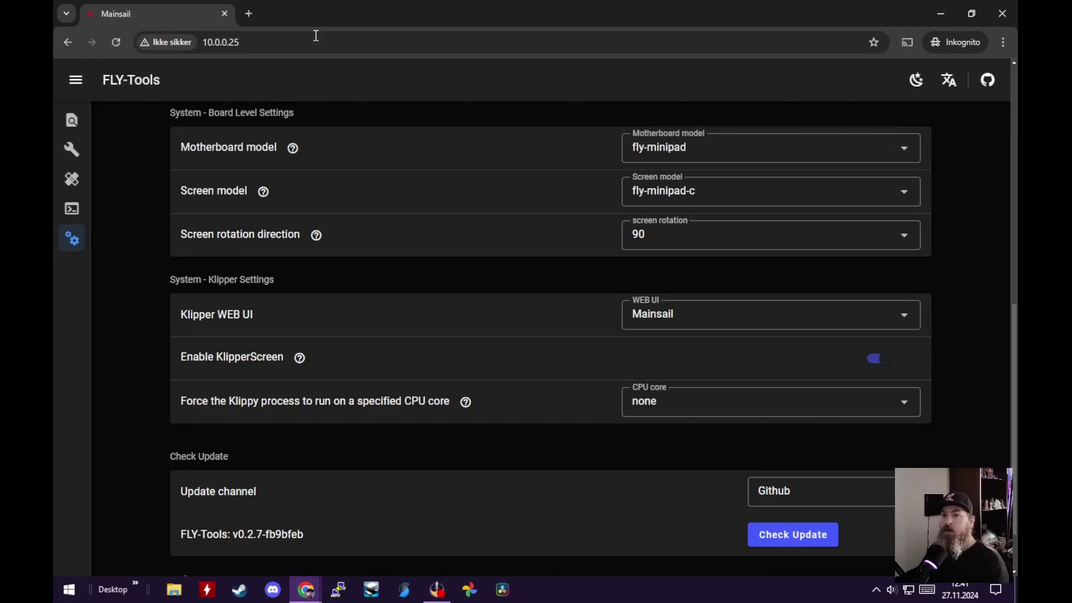